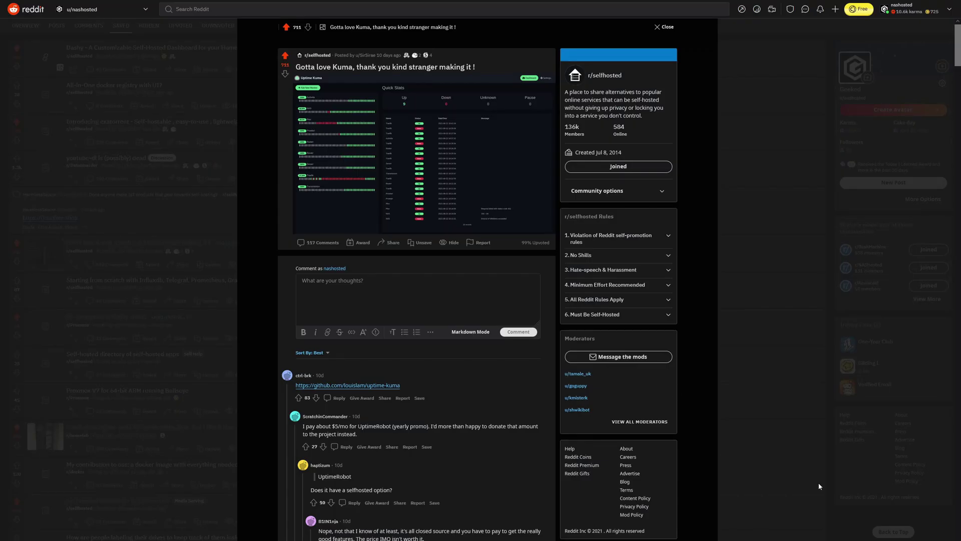
Scroll through the Reddit post's comments toward the github.com/louislam/uptime-kuma link
{"action": "scroll", "coordinate": [471, 80], "scroll_direction": "down", "scroll_amount": 3}
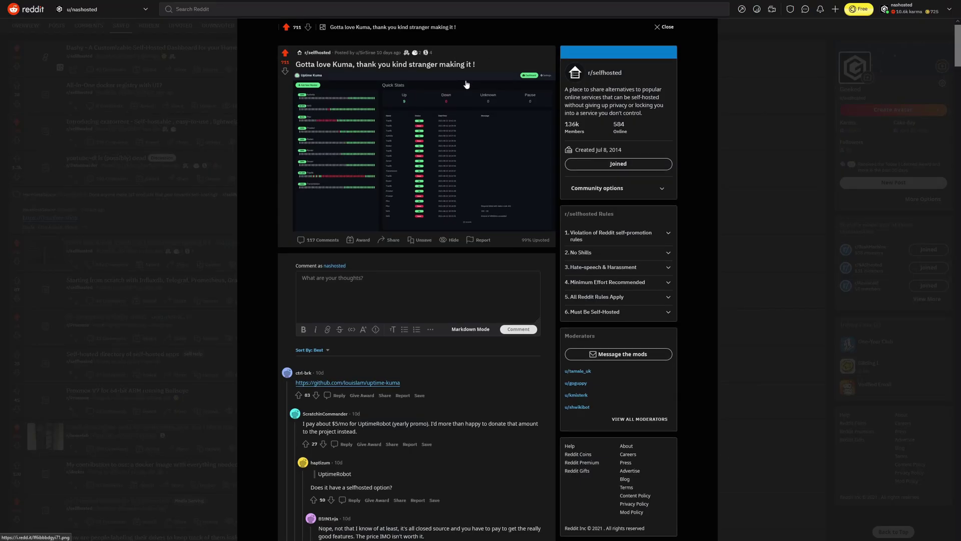
{"action": "scroll", "coordinate": [465, 87], "scroll_direction": "down", "scroll_amount": 5}
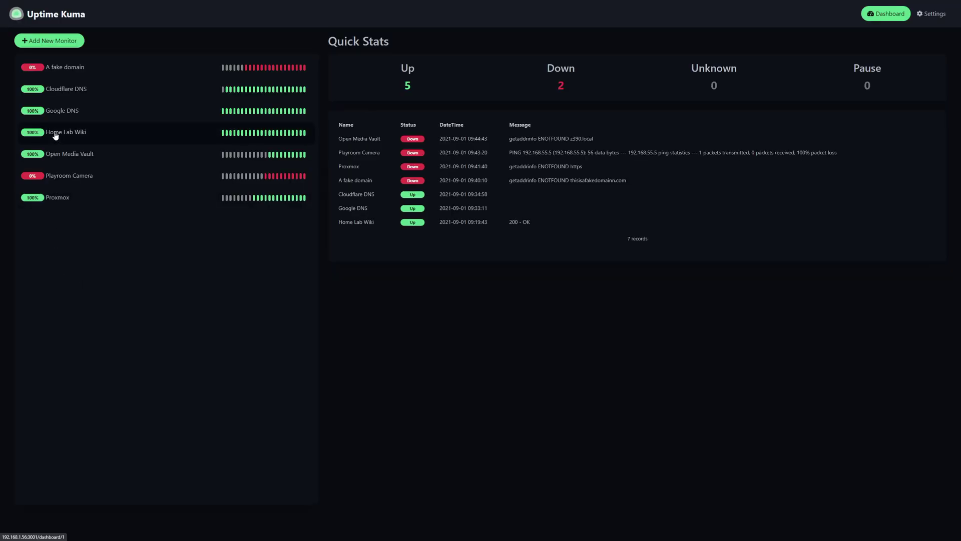
Open docker-compose.yml in the uptime-kuma repository and select its lines from version through ports
{"action": "left_click", "coordinate": [55, 134]}
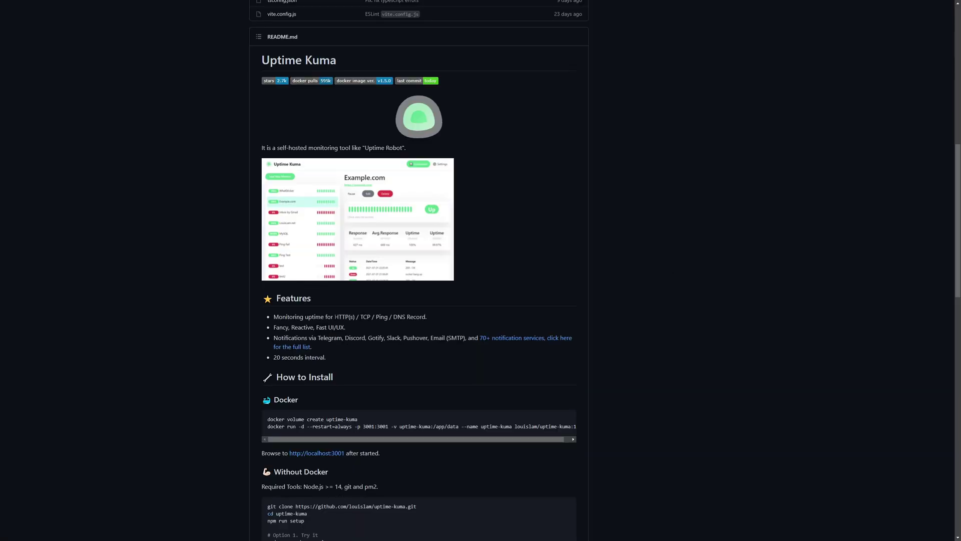
{"action": "left_click_drag", "start_coordinate": [334, 316], "coordinate": [422, 316]}
{"action": "scroll", "coordinate": [626, 192], "scroll_direction": "up", "scroll_amount": 3}
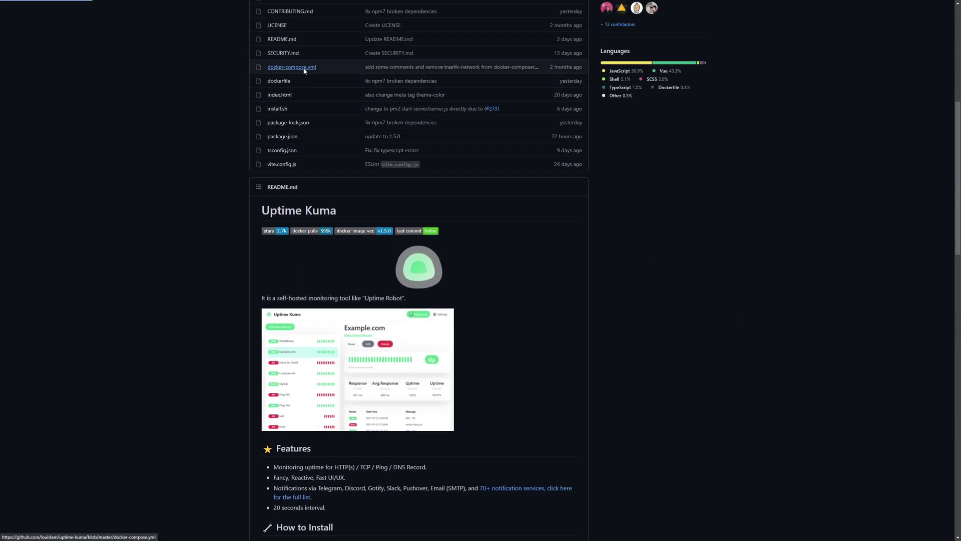
{"action": "left_click", "coordinate": [303, 70]}
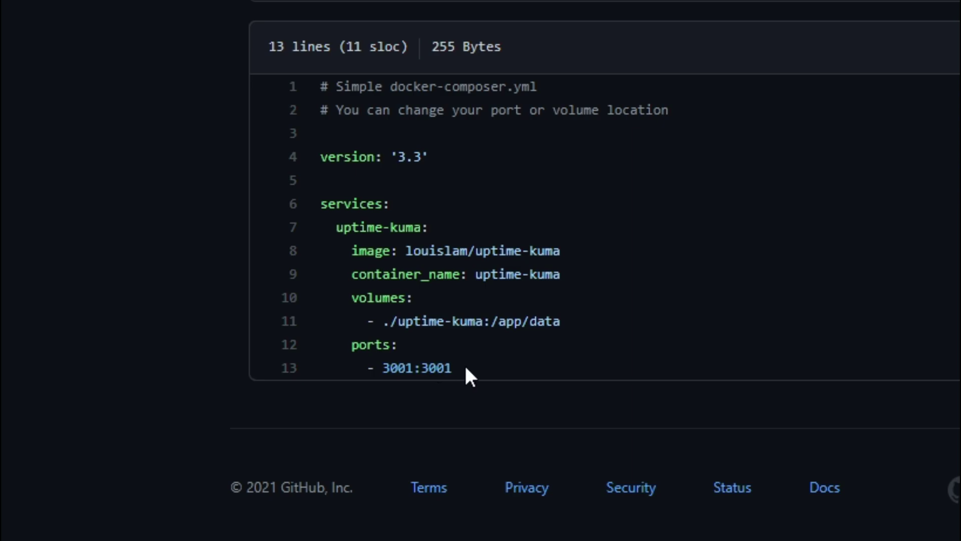
{"action": "left_click_drag", "start_coordinate": [463, 369], "coordinate": [309, 164]}
{"action": "key", "text": "ctrl+c"}
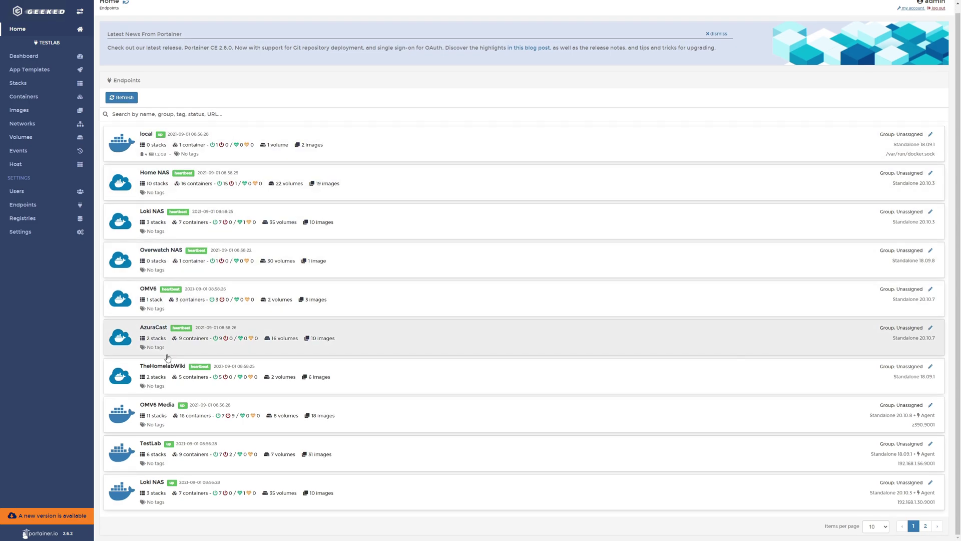
Start a new stack on the TestLab endpoint and paste the copied docker-compose content
{"action": "left_click", "coordinate": [128, 456]}
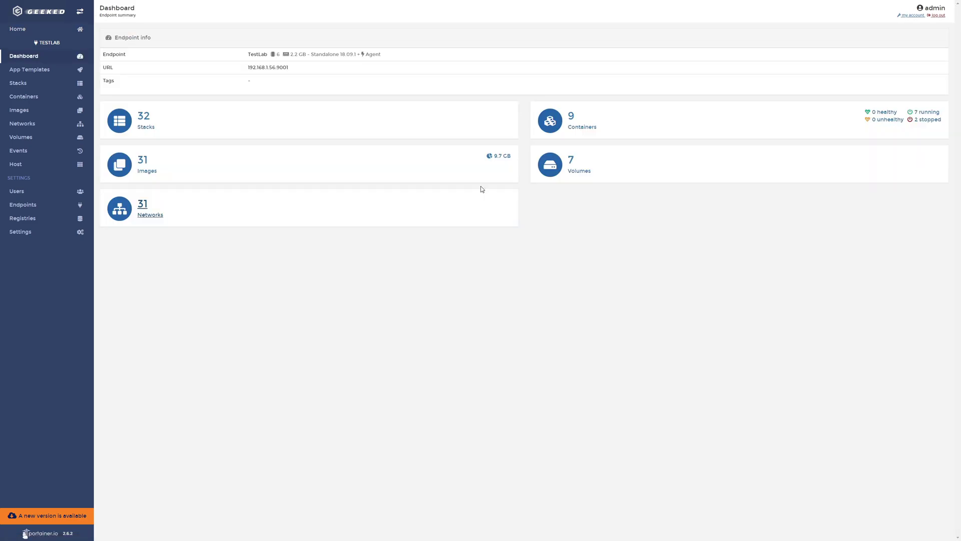
{"action": "left_click", "coordinate": [154, 129]}
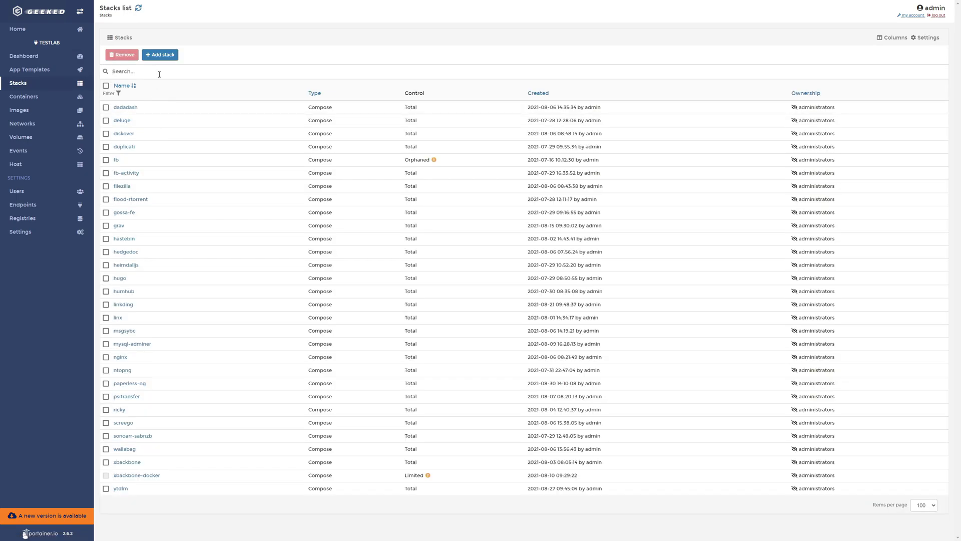
{"action": "left_click", "coordinate": [158, 56]}
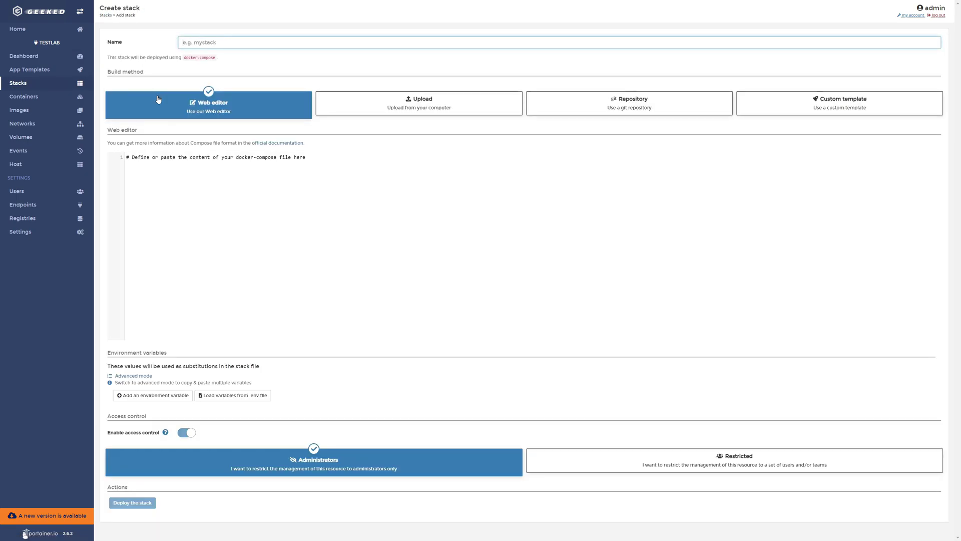
{"action": "left_click", "coordinate": [227, 194]}
{"action": "key", "text": "ctrl+v"}
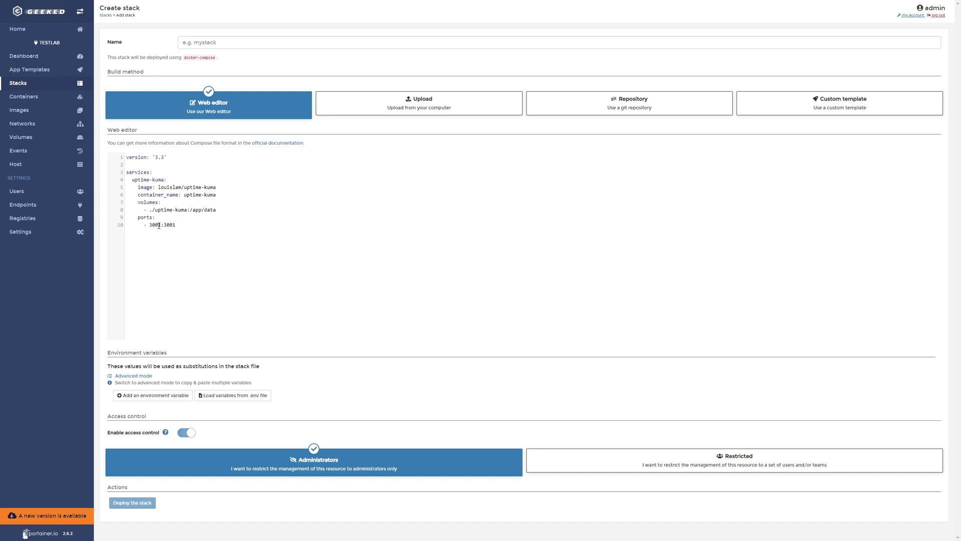
Change the volume path to /docker/uptimekuma1, name the stack uptime, and deploy it
{"action": "left_click_drag", "start_coordinate": [188, 210], "coordinate": [153, 212]}
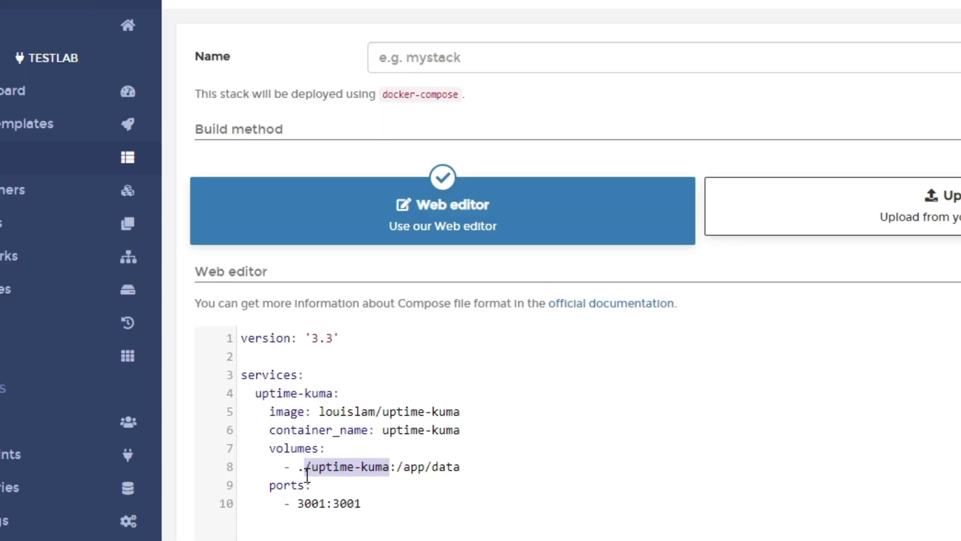
{"action": "key", "text": "BackSpace"}
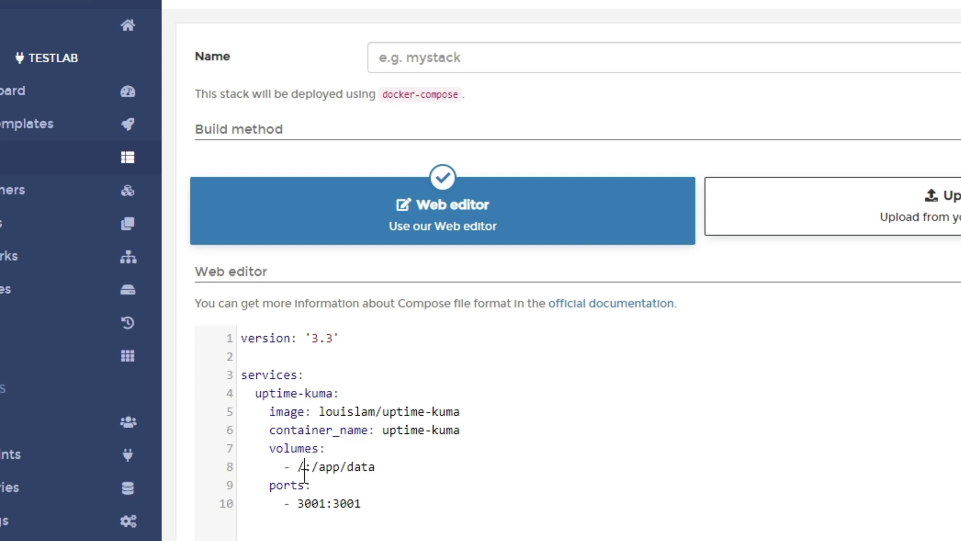
{"action": "type", "text": "docker"}
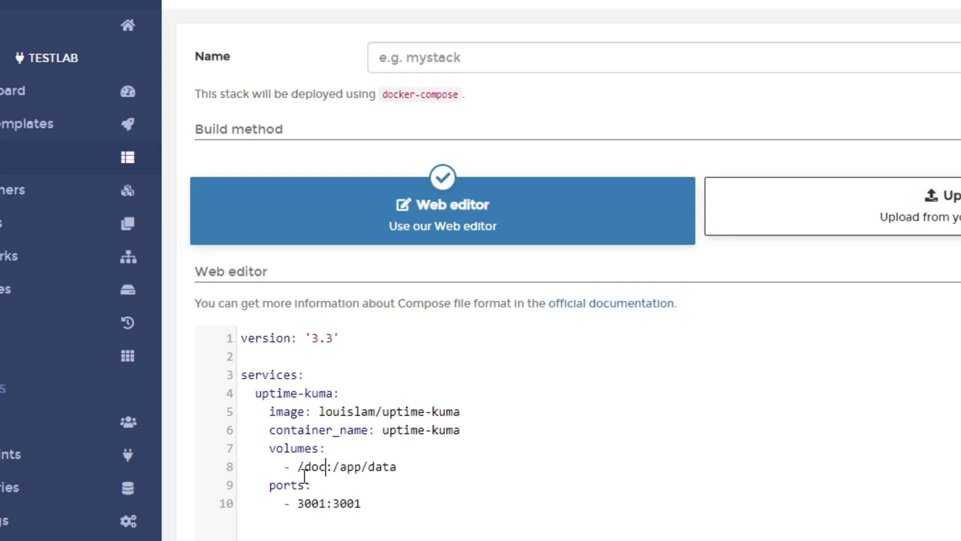
{"action": "type", "text": "/uptim"}
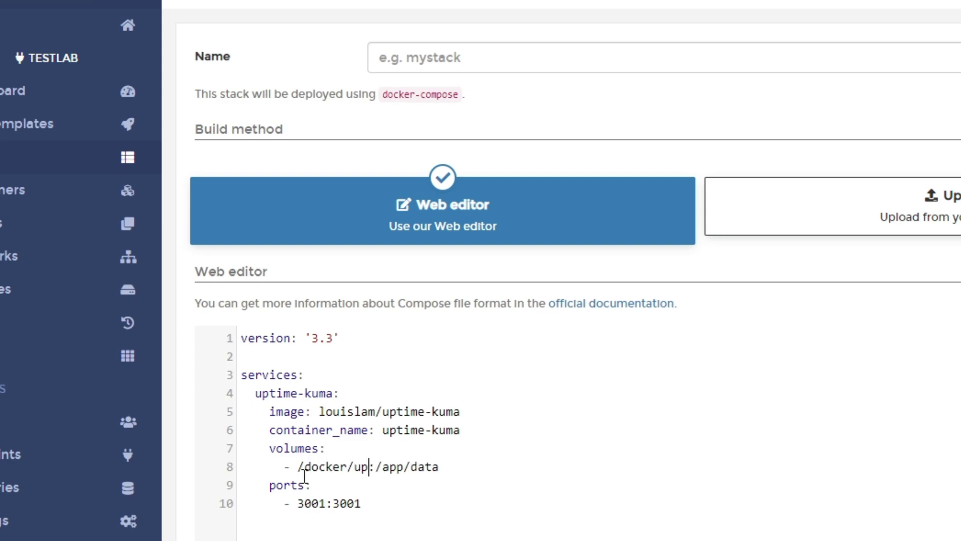
{"action": "type", "text": "ekuma1"}
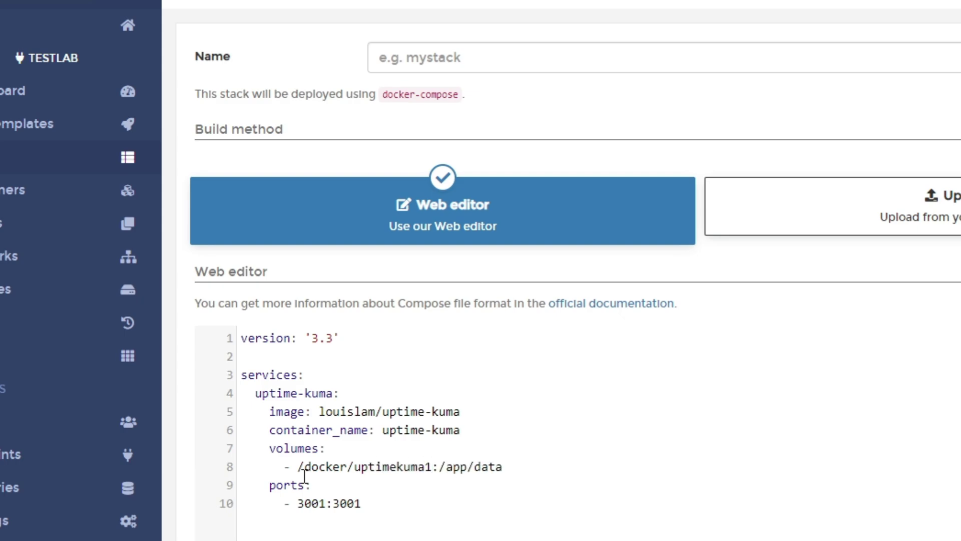
{"action": "left_click", "coordinate": [460, 60]}
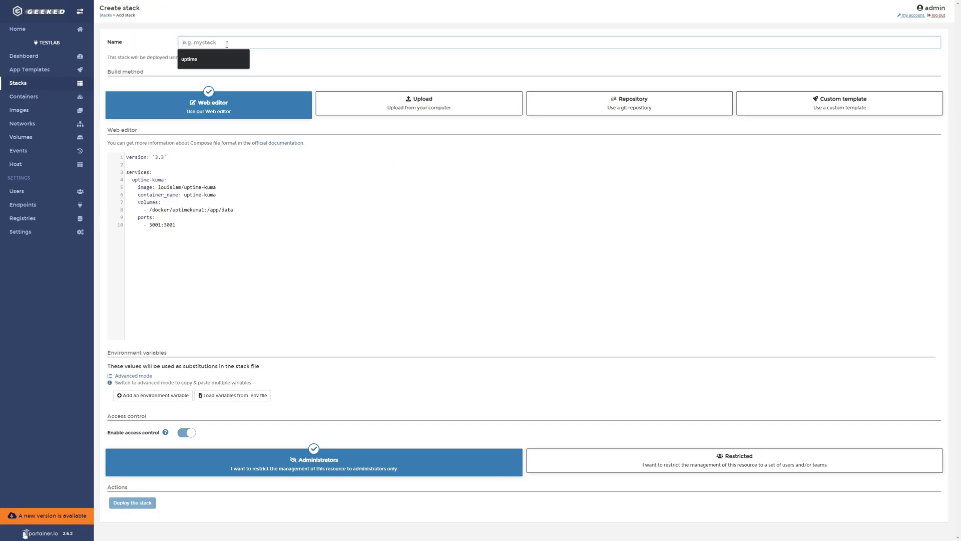
{"action": "left_click", "coordinate": [457, 97]}
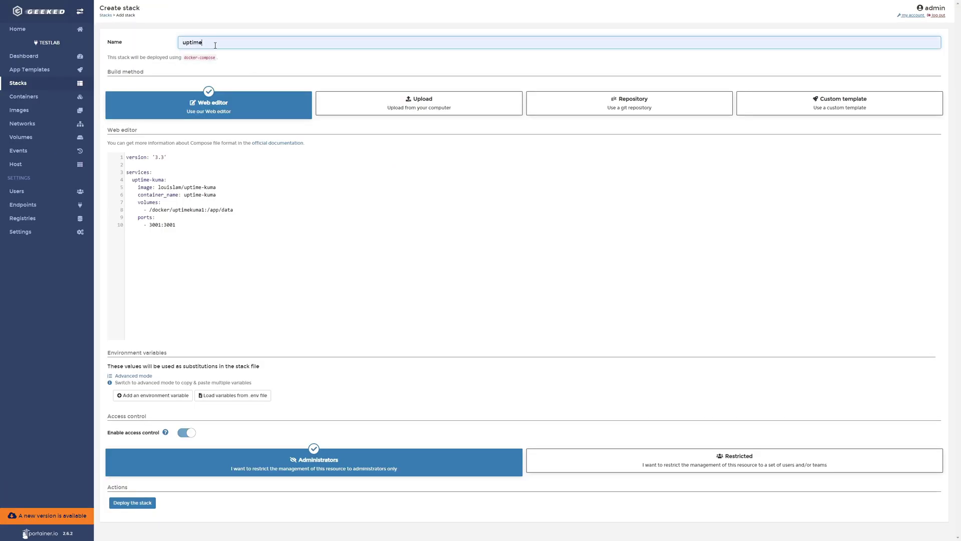
{"action": "left_click", "coordinate": [129, 503]}
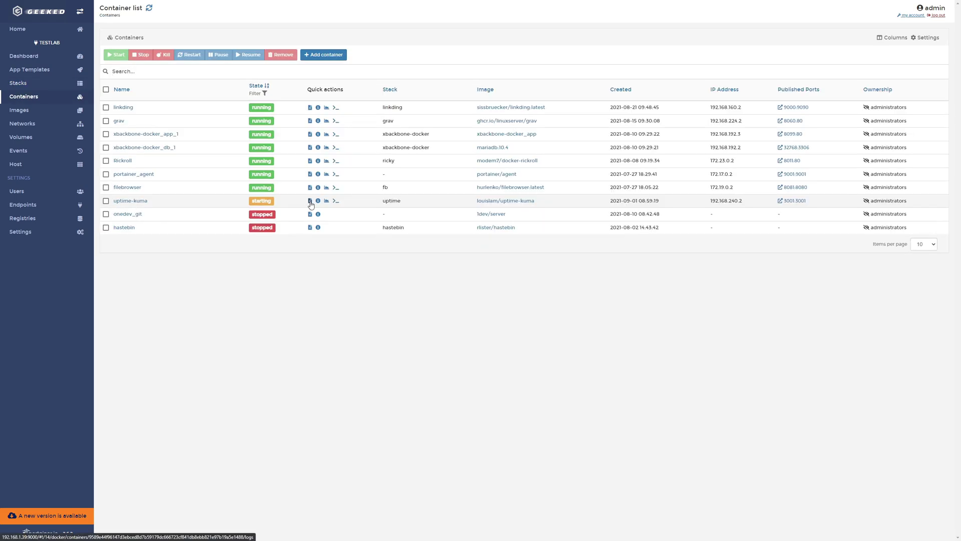
Check the uptime-kuma container's logs and confirm it is running in the container list
{"action": "left_click", "coordinate": [310, 202]}
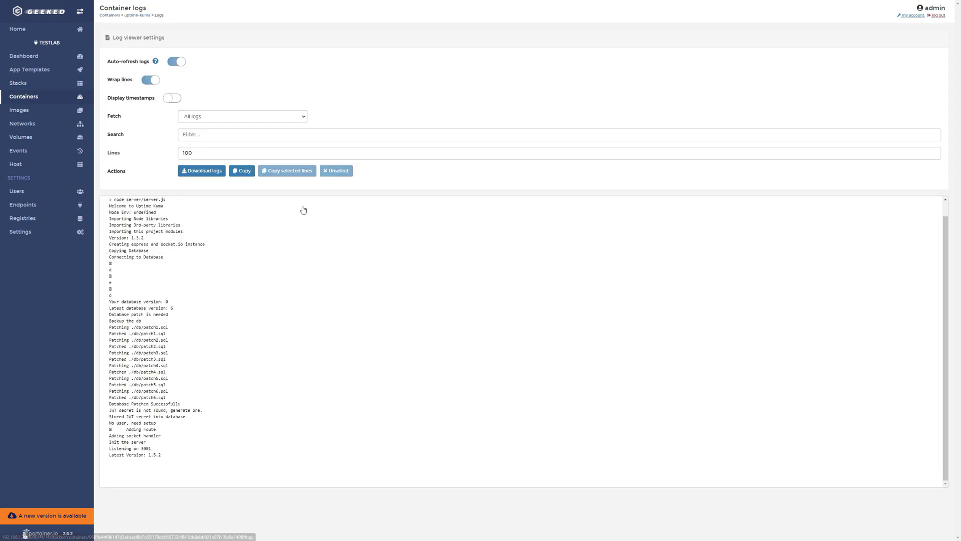
{"action": "left_click", "coordinate": [46, 98]}
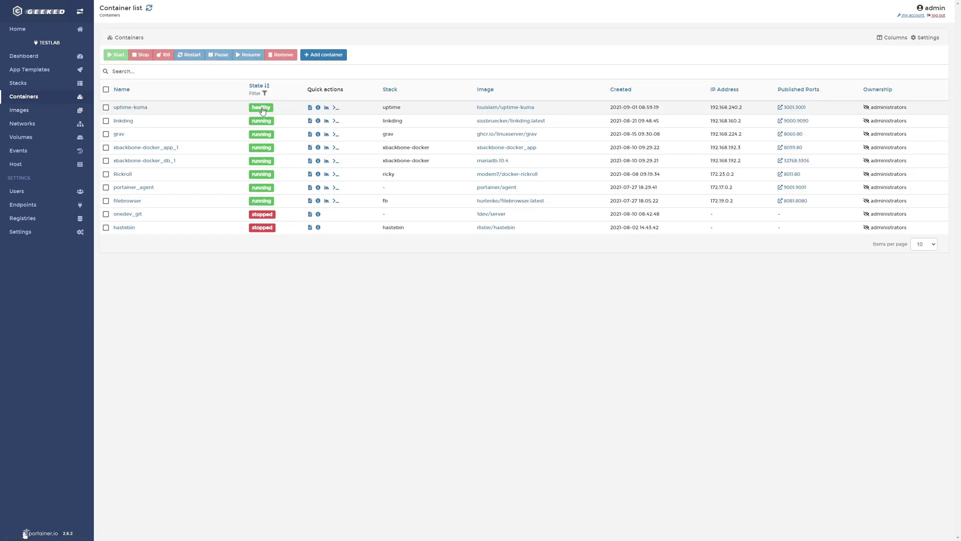
{"action": "mouse_move", "coordinate": [267, 112]}
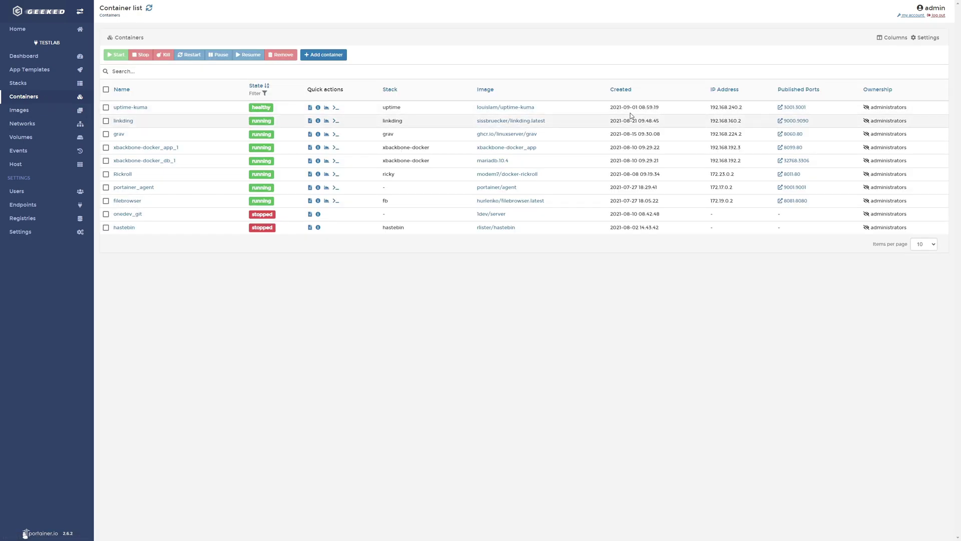
Open Uptime Kuma on port 3001 and create the admin account with username admin and a password
{"action": "left_click", "coordinate": [794, 108]}
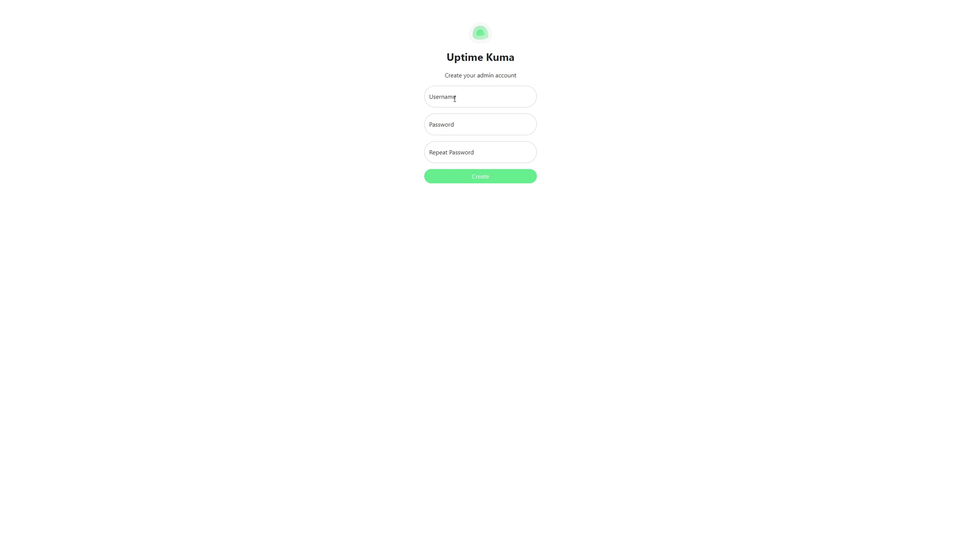
{"action": "left_click", "coordinate": [472, 98]}
{"action": "type", "text": "admin"}
{"action": "key", "text": "Tab"}
{"action": "type", "text": "adm"}
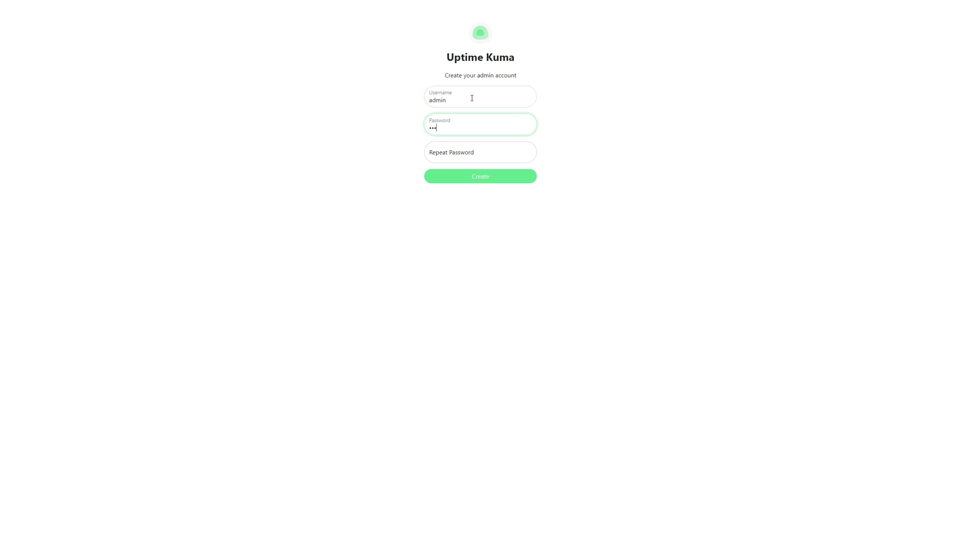
{"action": "type", "text": "in"}
{"action": "key", "text": "Tab"}
Log in as admin and decline the browser's offer to save the password
{"action": "type", "text": "admin"}
{"action": "key", "text": "Return"}
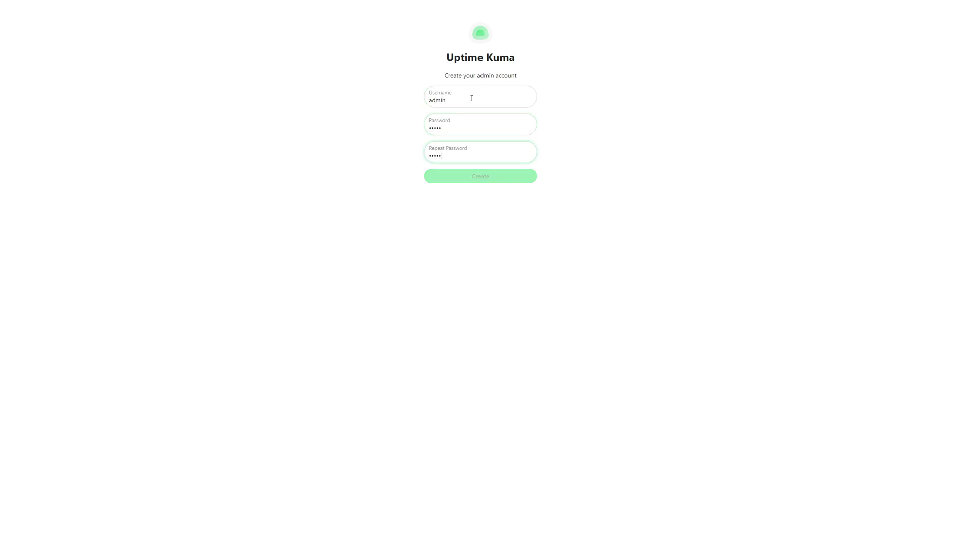
{"action": "left_click", "coordinate": [464, 71]}
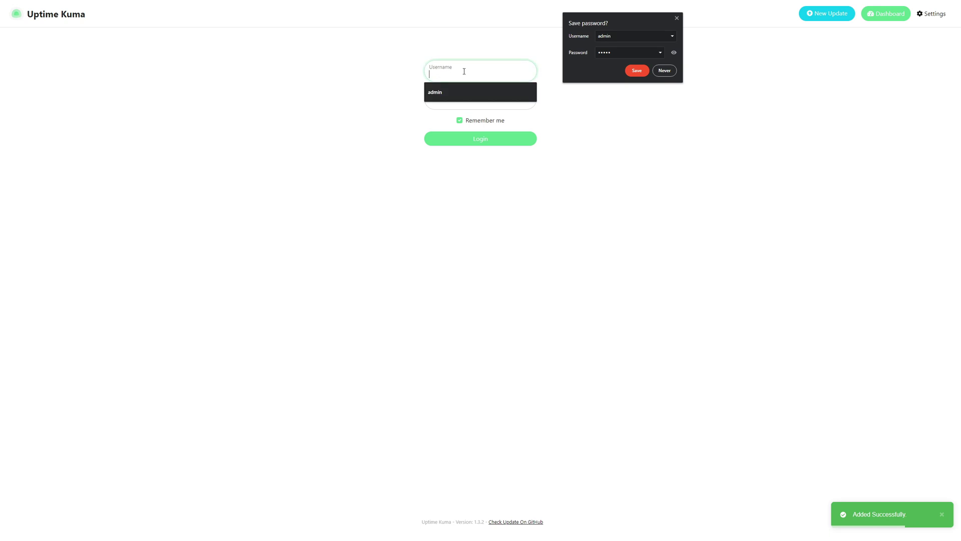
{"action": "type", "text": "admin"}
{"action": "key", "text": "Tab"}
{"action": "type", "text": "admin"}
{"action": "key", "text": "Return"}
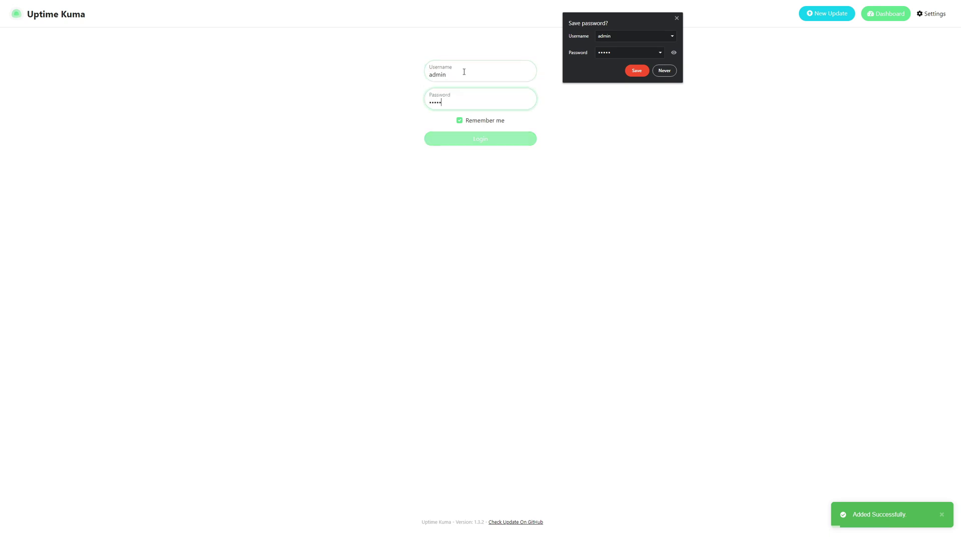
{"action": "left_click", "coordinate": [663, 73]}
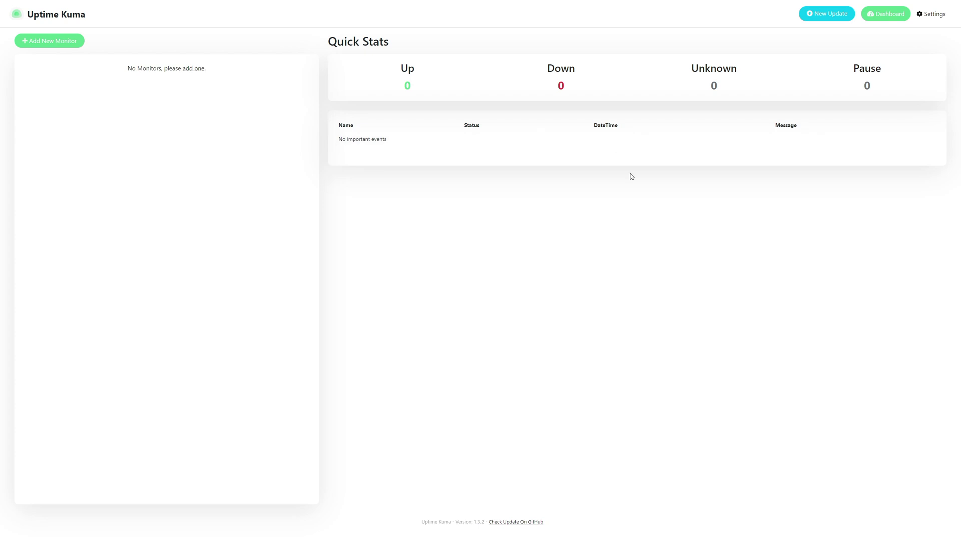
Set Uptime Kuma's theme to Dark, leaving the timezone at America/New_York
{"action": "left_click", "coordinate": [927, 21]}
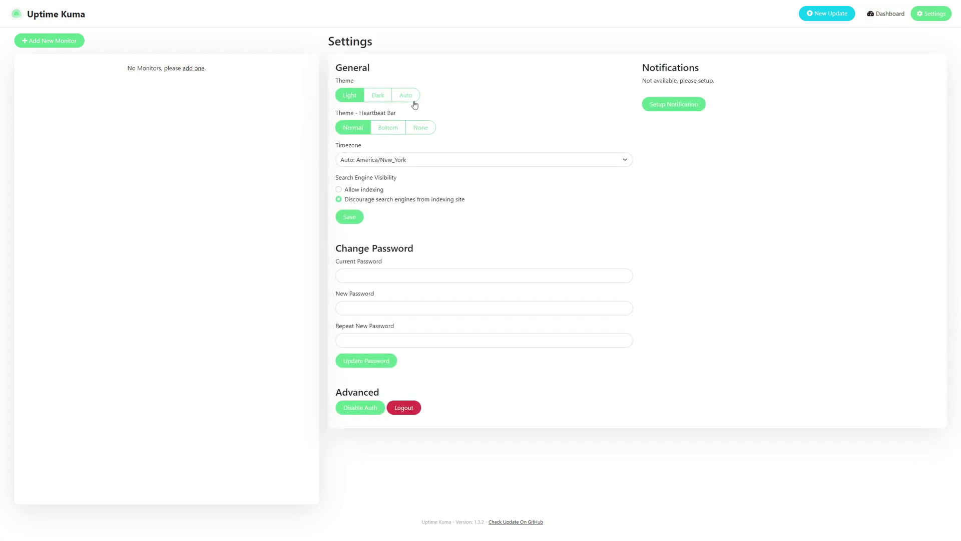
{"action": "left_click", "coordinate": [378, 97]}
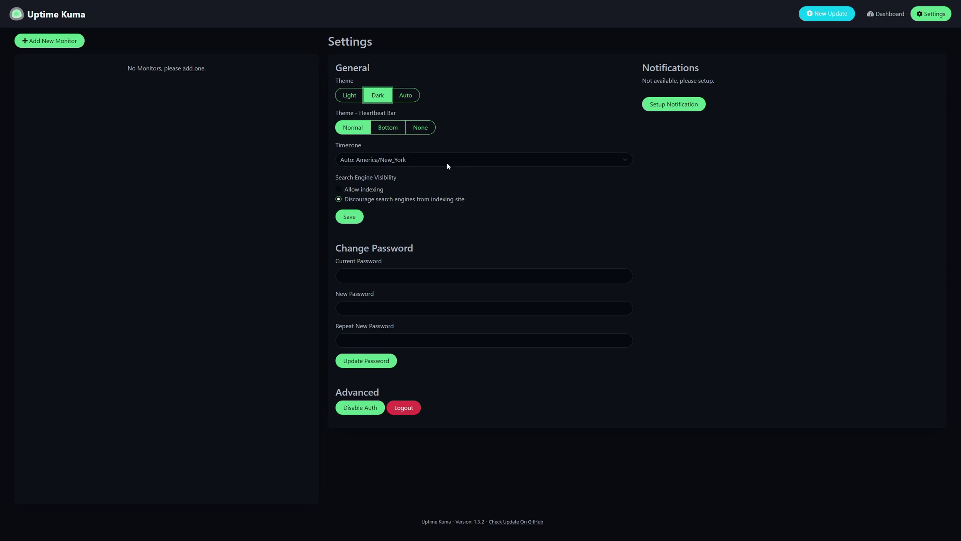
{"action": "left_click", "coordinate": [412, 159]}
{"action": "left_click", "coordinate": [395, 172]}
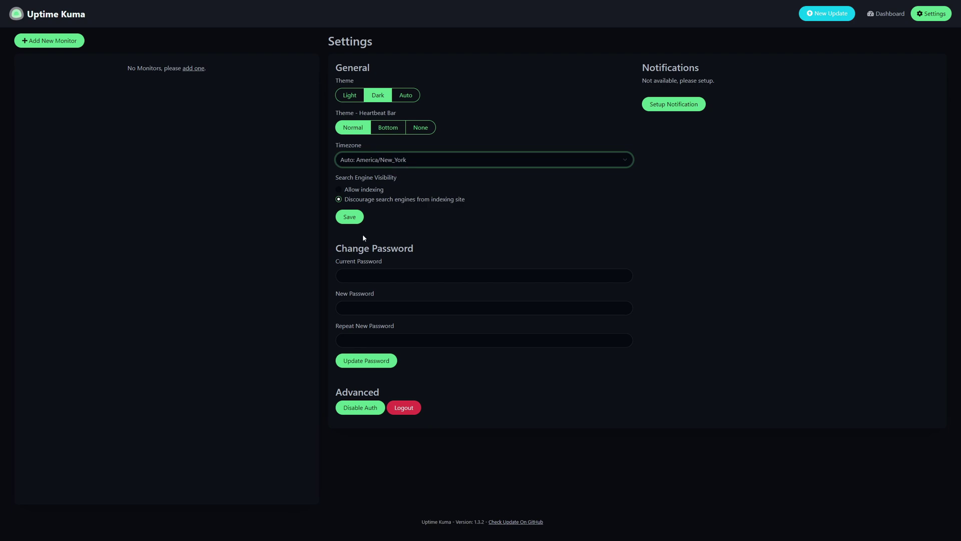
{"action": "left_click", "coordinate": [391, 207]}
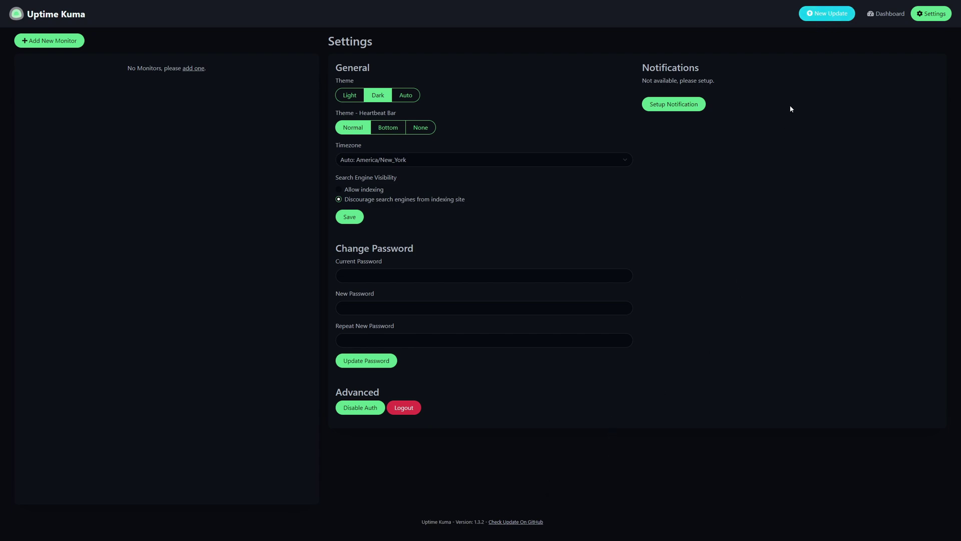
{"action": "left_click", "coordinate": [827, 14]}
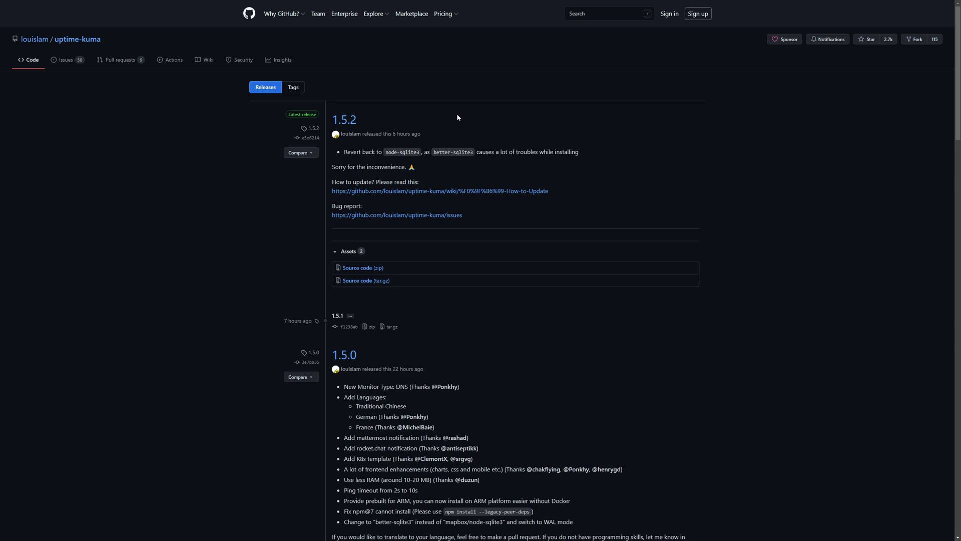
{"action": "key", "text": "ctrl+w"}
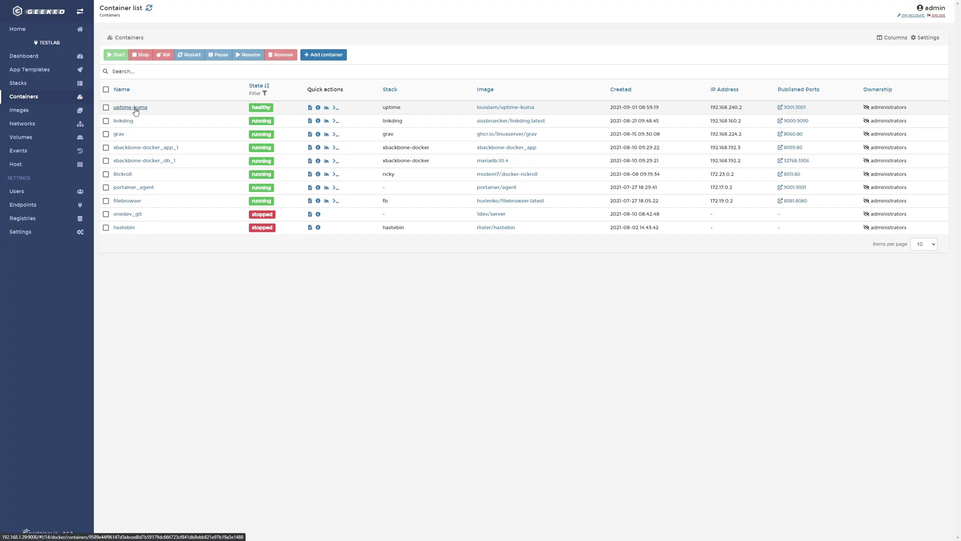
Recreate the uptime-kuma container with Pull latest image enabled
{"action": "left_click", "coordinate": [143, 111]}
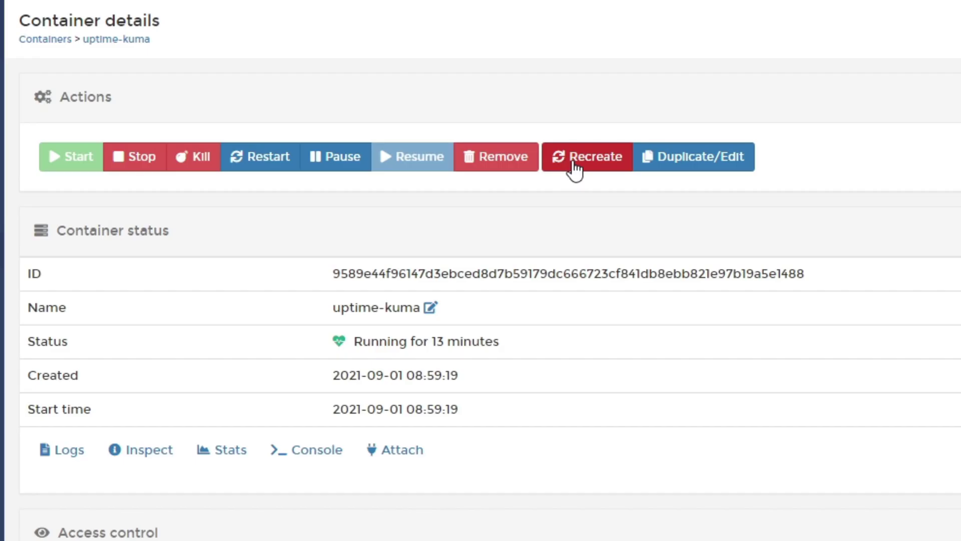
{"action": "left_click", "coordinate": [313, 62]}
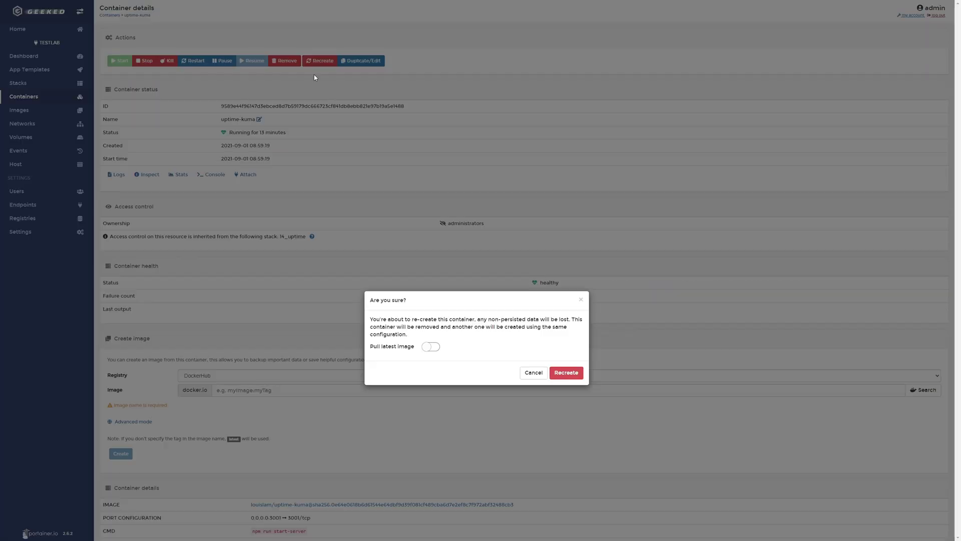
{"action": "left_click", "coordinate": [430, 348]}
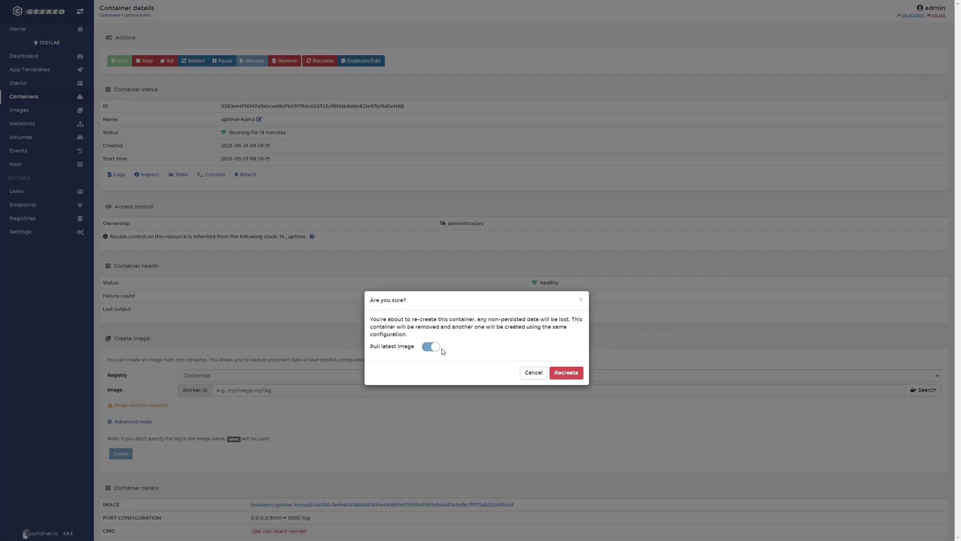
{"action": "left_click", "coordinate": [563, 373]}
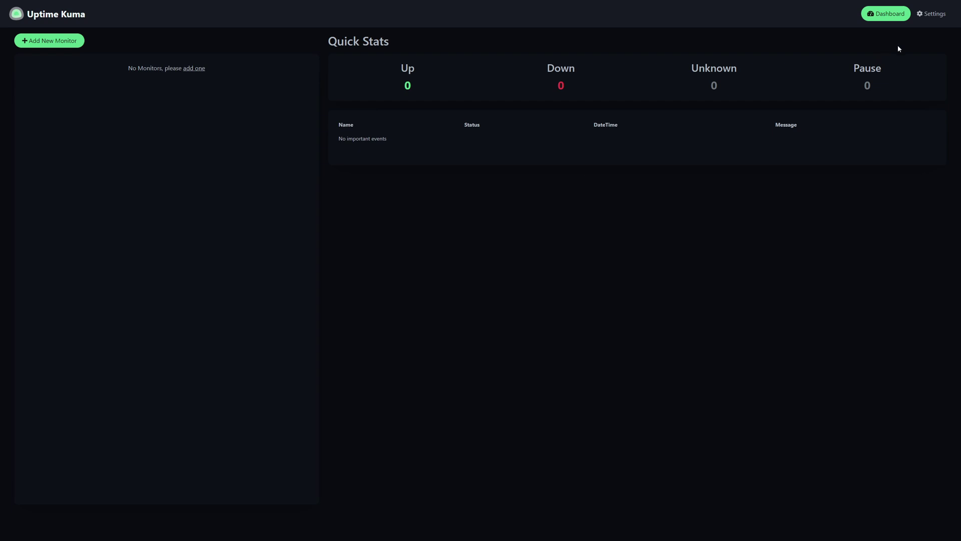
Open Uptime Kuma's Settings to confirm the installed version is 1.5.2
{"action": "left_click", "coordinate": [932, 15]}
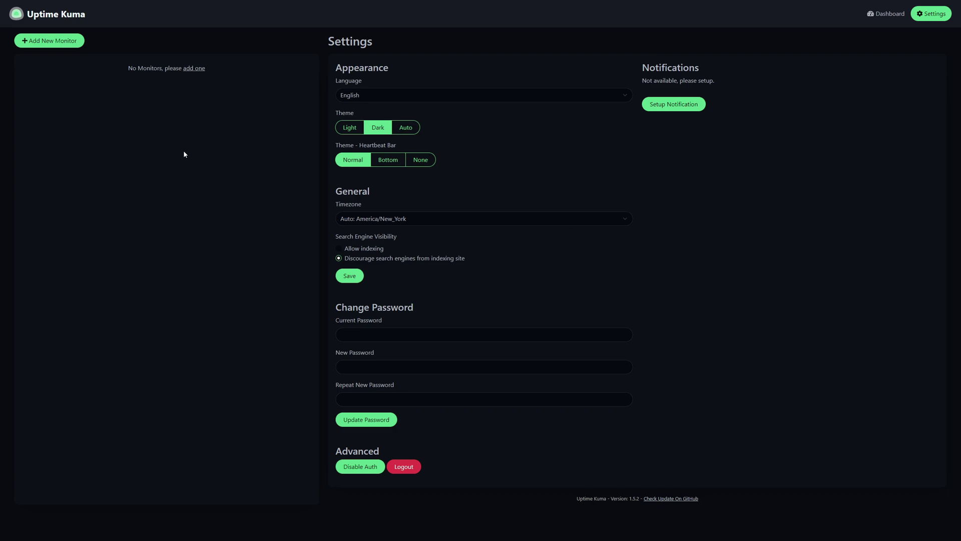
Add and save an HTTP monitor named 'Home Lab Wiki' with URL homelab.wiki
{"action": "left_click", "coordinate": [194, 68]}
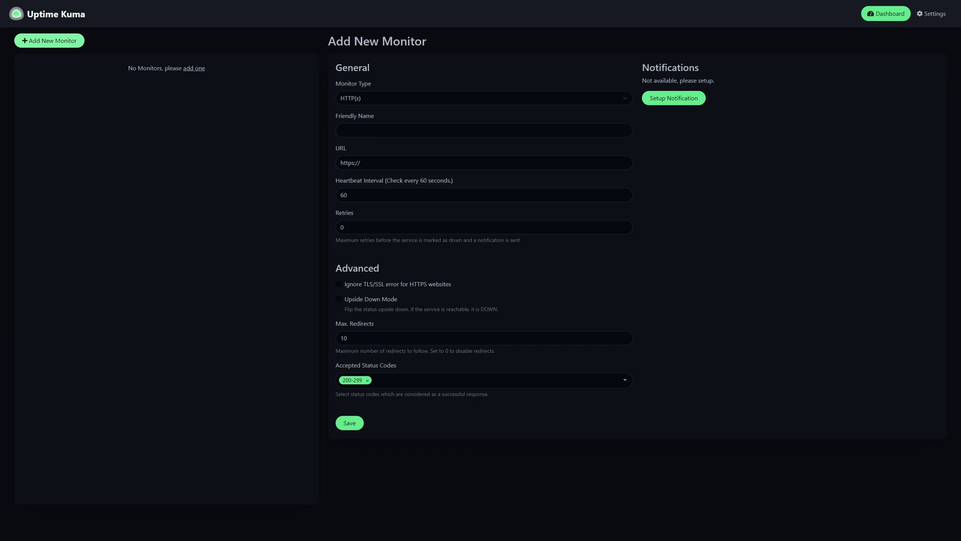
{"action": "left_click", "coordinate": [483, 130]}
{"action": "type", "text": "Home Lab Wiki"}
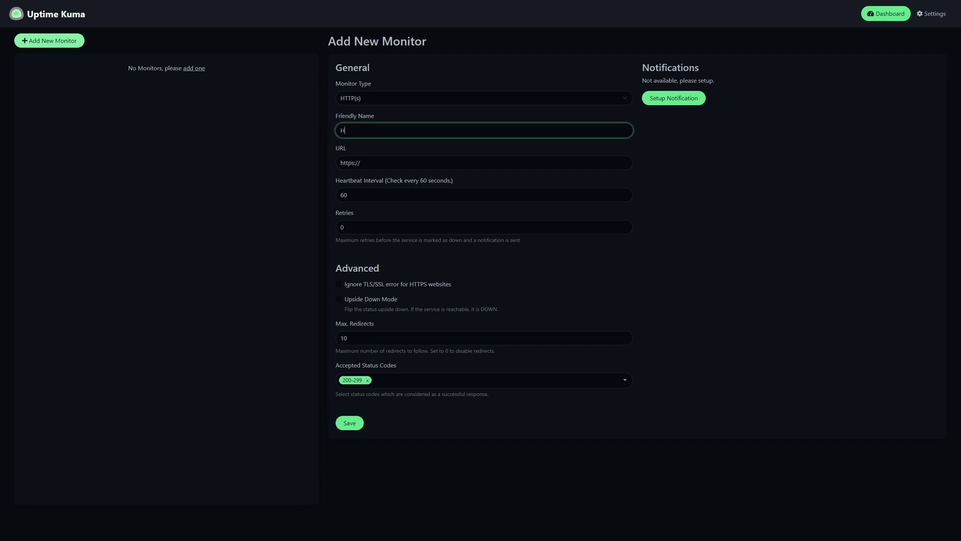
{"action": "key", "text": "Tab"}
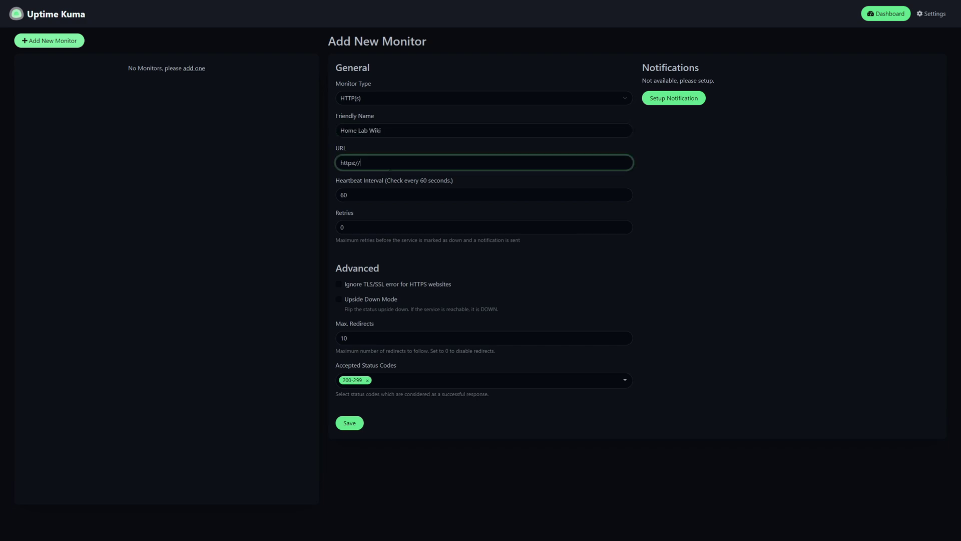
{"action": "type", "text": "homelab.wiki"}
{"action": "left_click", "coordinate": [353, 426]}
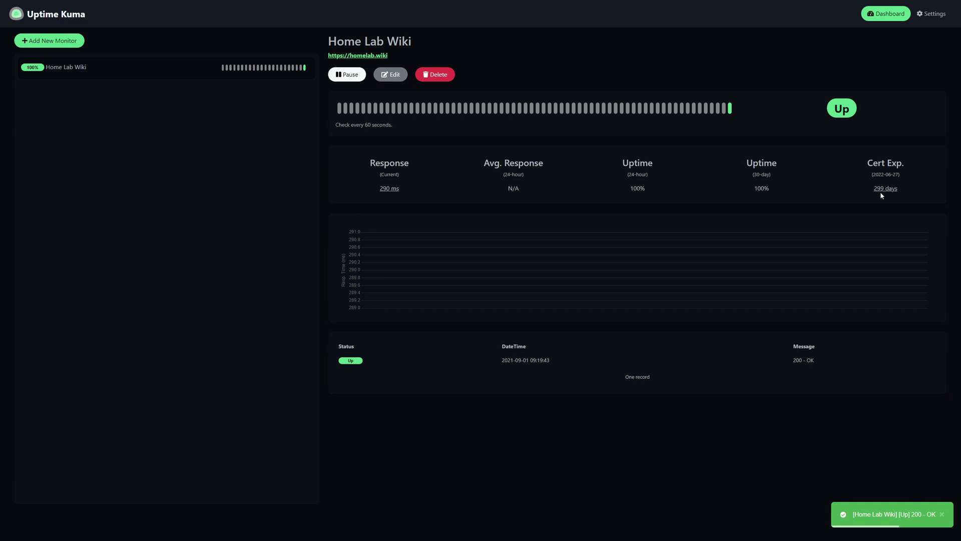
Highlight the Cert Exp. figure while the Home Lab Wiki response-time chart fills in
{"action": "left_click_drag", "start_coordinate": [868, 162], "coordinate": [902, 163]}
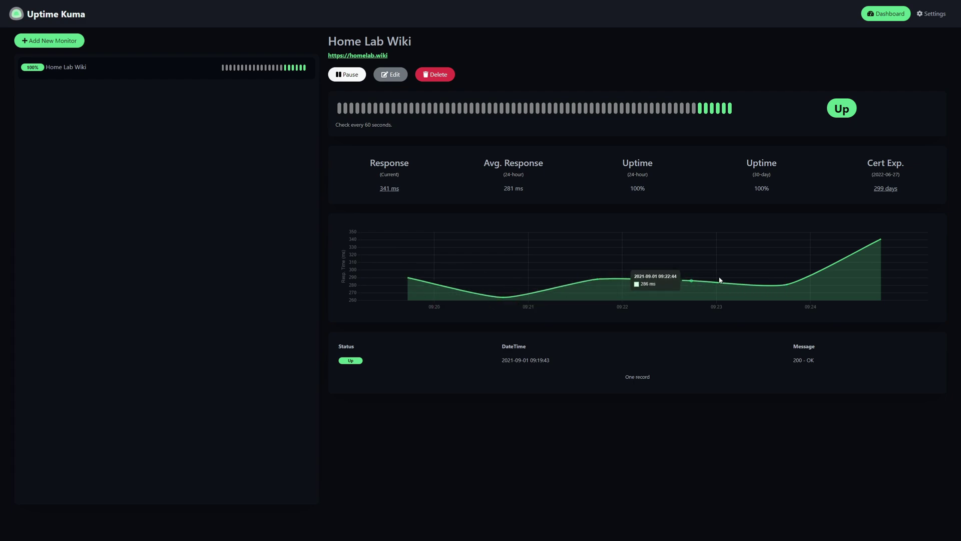
Browse the Notification Type list under Setup Notification, then close the dialog without saving
{"action": "left_click", "coordinate": [929, 15]}
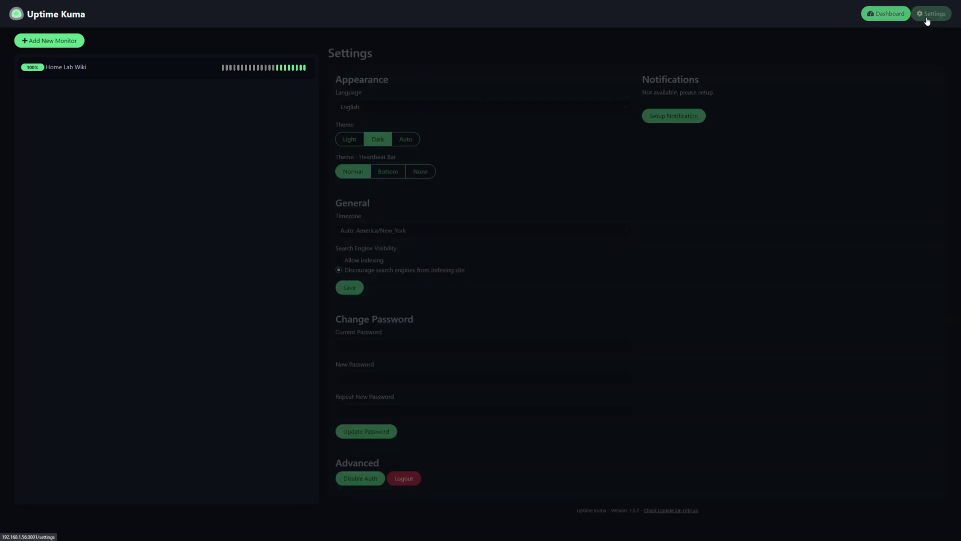
{"action": "left_click", "coordinate": [672, 106]}
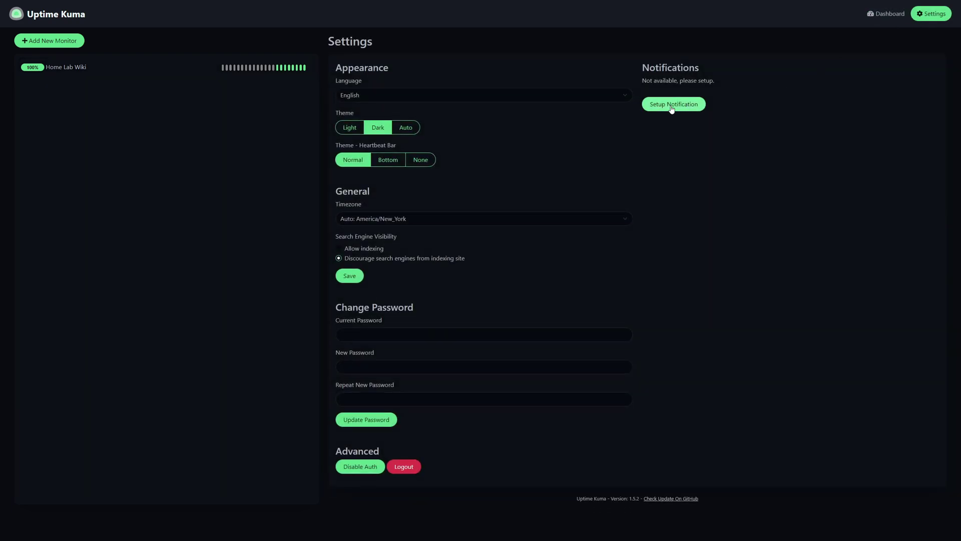
{"action": "left_click", "coordinate": [464, 60]}
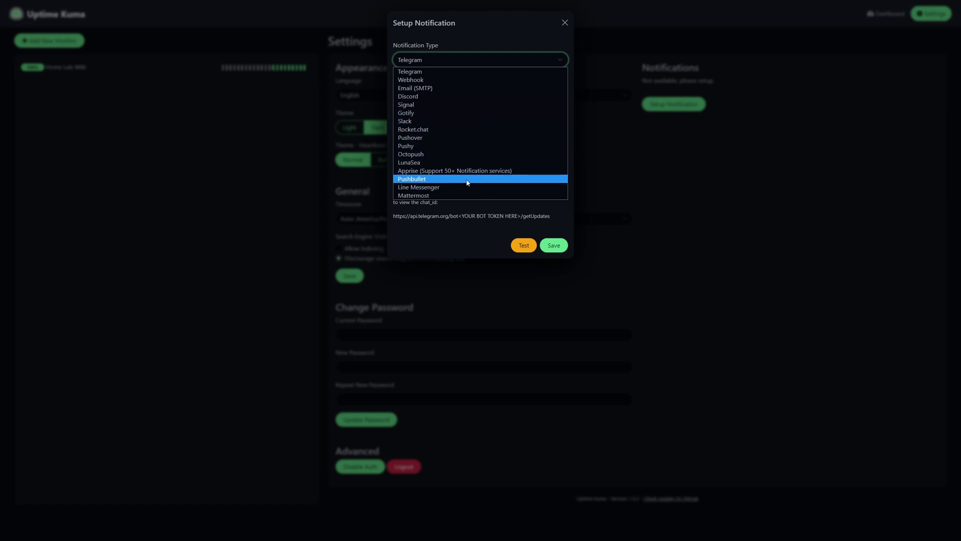
{"action": "left_click", "coordinate": [205, 143]}
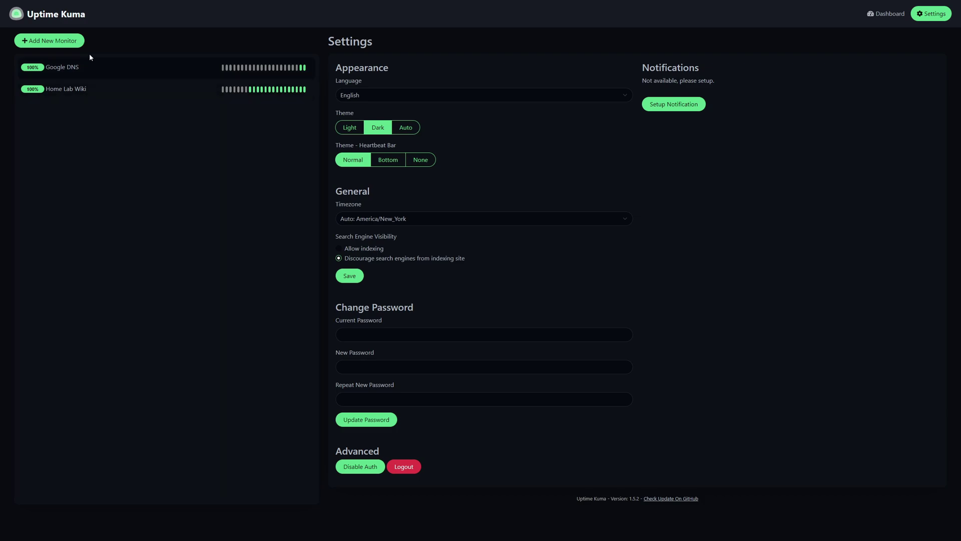
Start a new monitor and set its type to Ping
{"action": "left_click", "coordinate": [68, 44]}
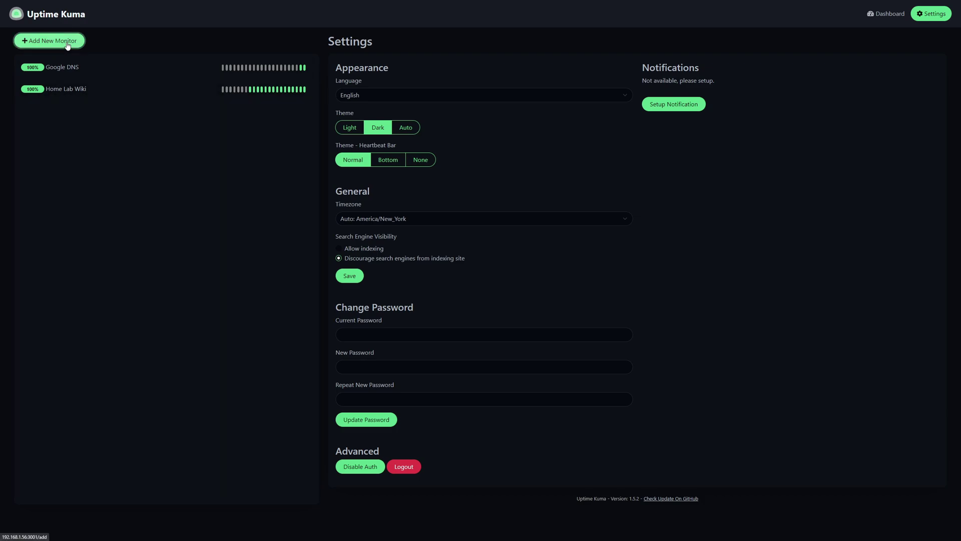
{"action": "left_click", "coordinate": [361, 98]}
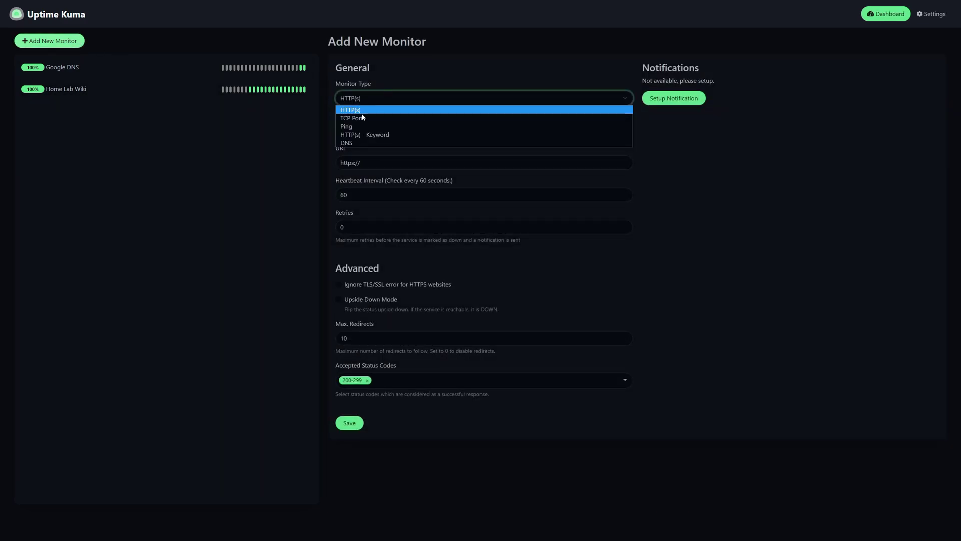
{"action": "left_click", "coordinate": [360, 126]}
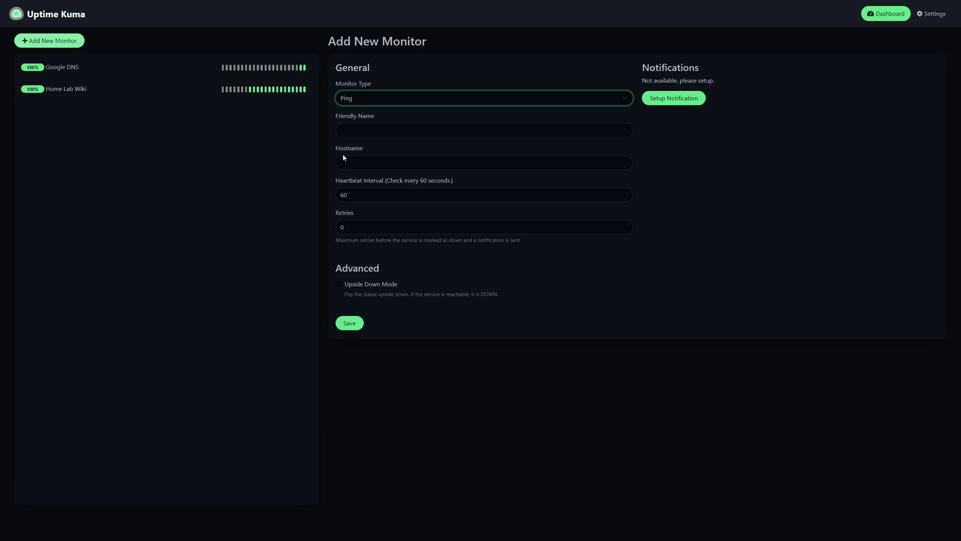
{"action": "key", "text": "Return"}
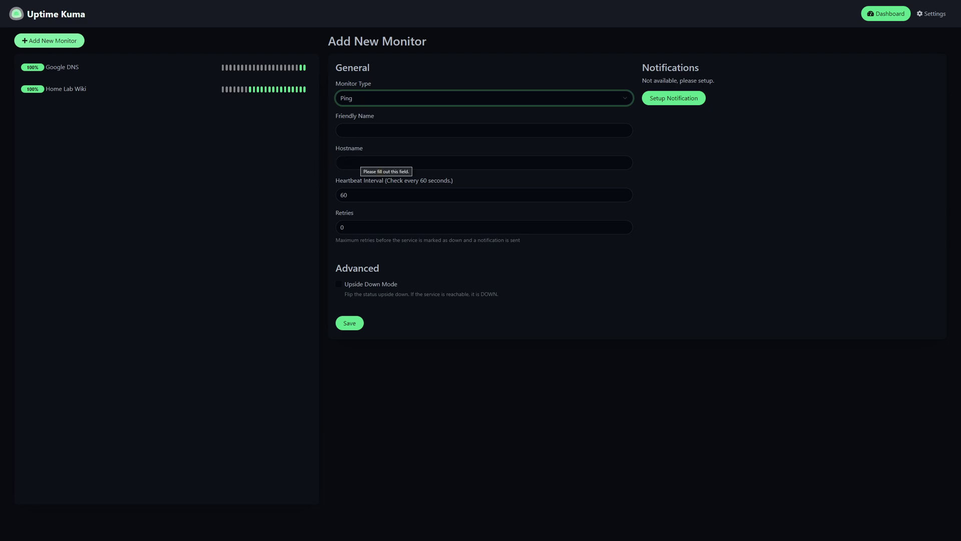
Enter hostname 1.1.1.1 and friendly name Cloudflare DNS, then save the monitor
{"action": "left_click", "coordinate": [341, 162]}
{"action": "type", "text": "https://1.1.1.1/"}
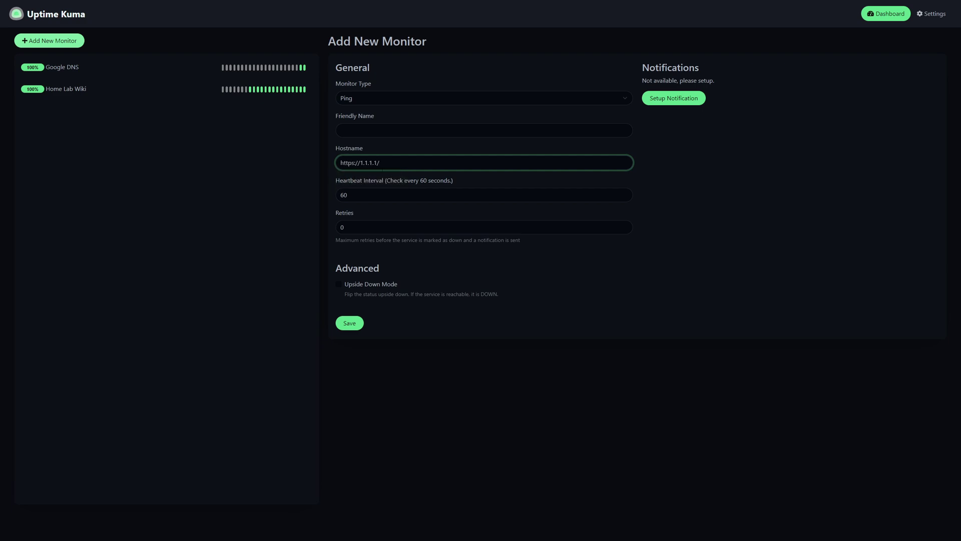
{"action": "key", "text": "BackSpace"}
{"action": "key", "text": "BackSpace"}
{"action": "key", "text": "BackSpace"}
{"action": "key", "text": "BackSpace"}
{"action": "key", "text": "BackSpace"}
{"action": "key", "text": "BackSpace"}
{"action": "key", "text": "BackSpace"}
{"action": "key", "text": "BackSpace"}
{"action": "key", "text": "End"}
{"action": "key", "text": "BackSpace"}
{"action": "left_click", "coordinate": [341, 130]}
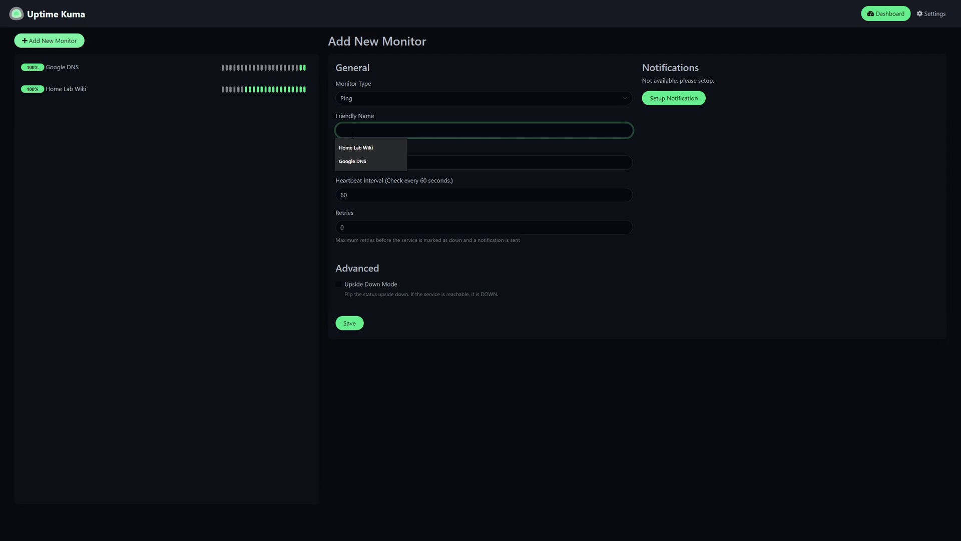
{"action": "type", "text": "Cloudflare DNS"}
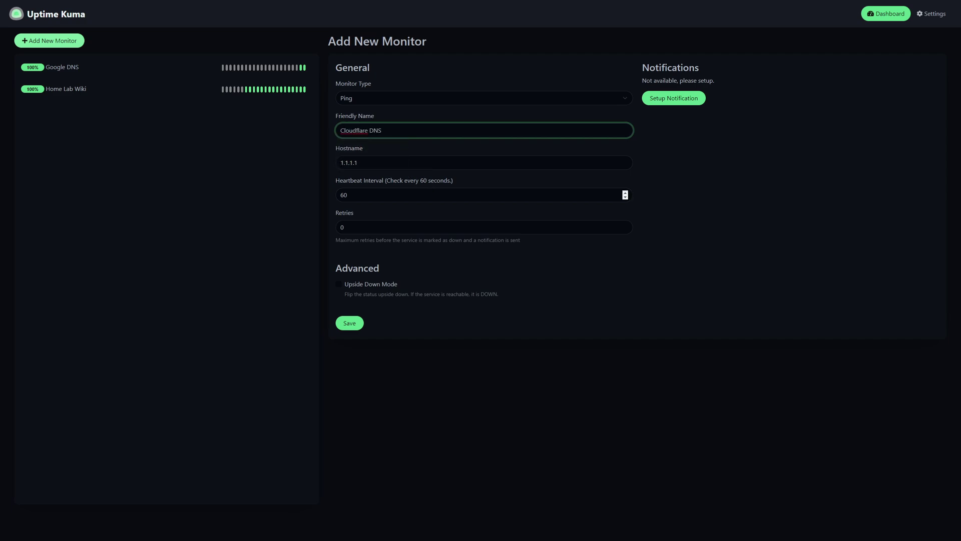
{"action": "left_click", "coordinate": [355, 325]}
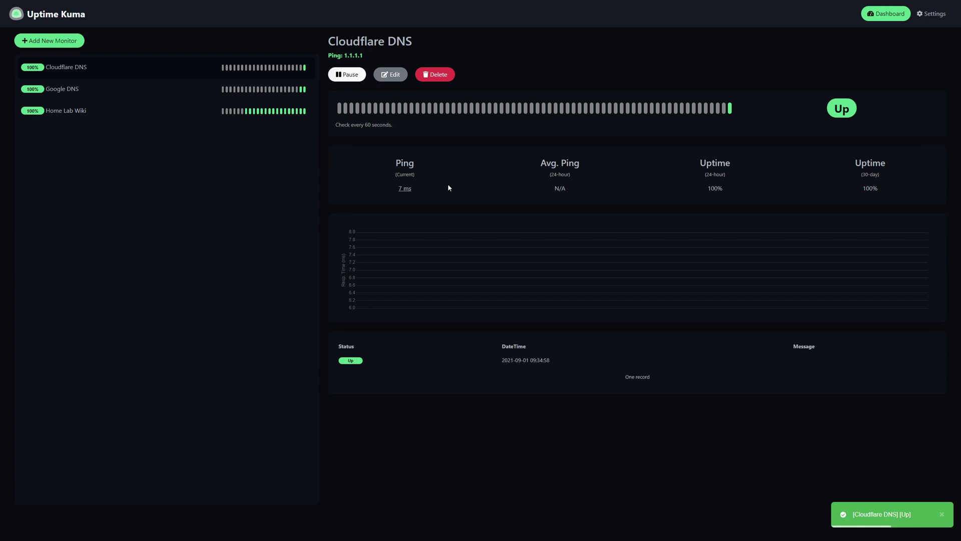
Select the Cloudflare DNS current ping value, then view the Google DNS monitor's status and ping chart
{"action": "left_click", "coordinate": [406, 191]}
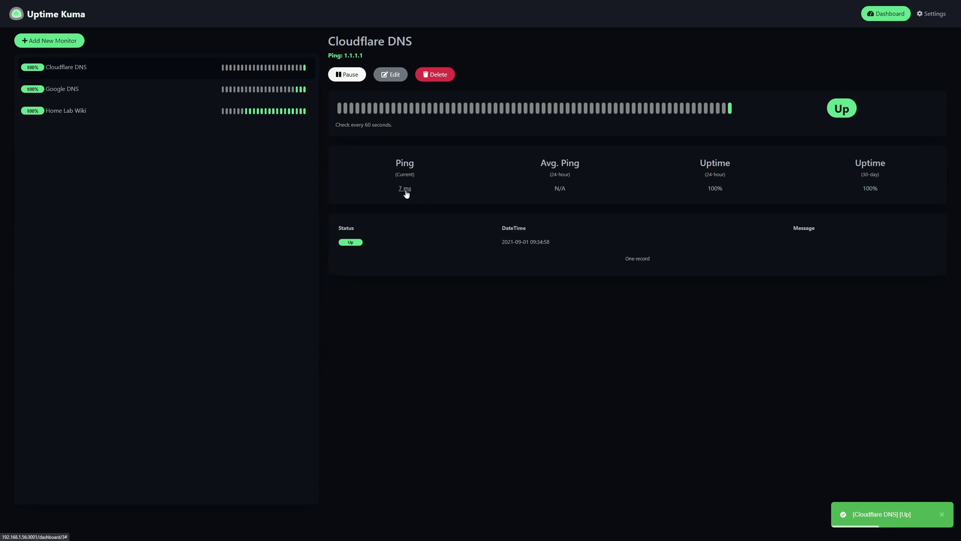
{"action": "left_click", "coordinate": [80, 90]}
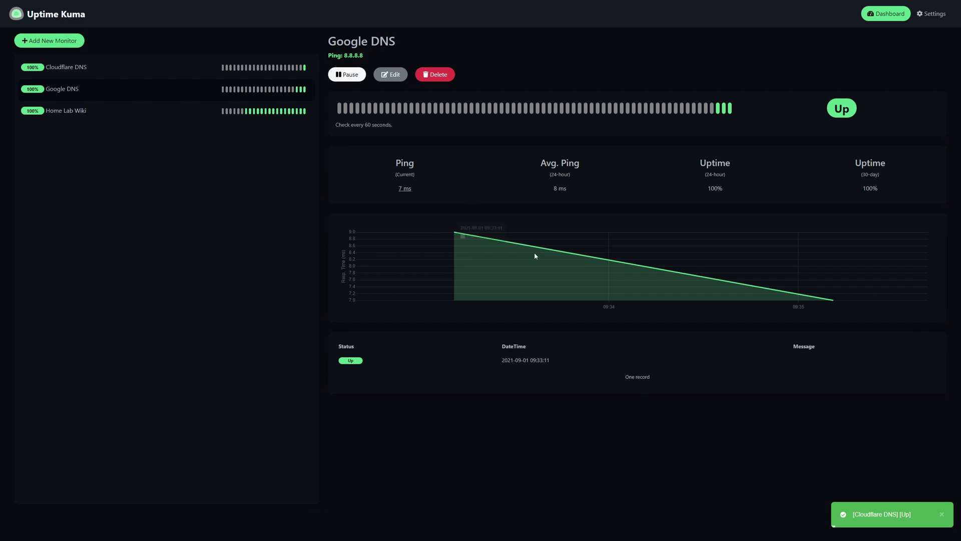
{"action": "mouse_move", "coordinate": [471, 244]}
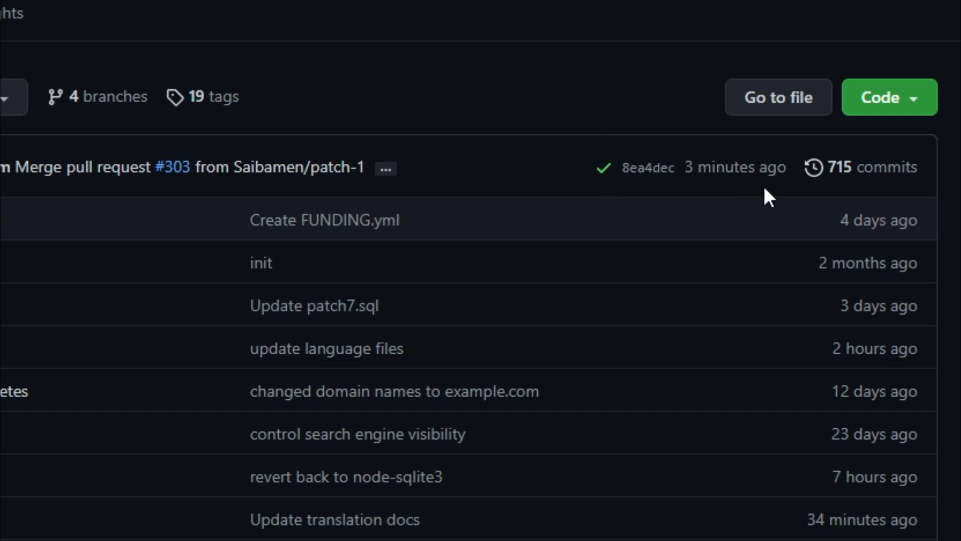
{"action": "scroll", "coordinate": [206, 176], "scroll_direction": "down", "scroll_amount": 1}
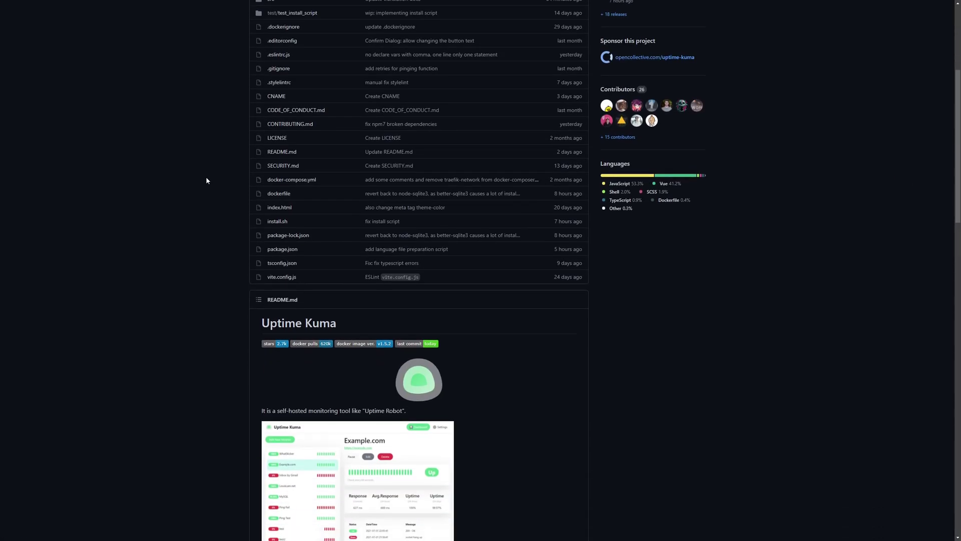
{"action": "scroll", "coordinate": [205, 176], "scroll_direction": "down", "scroll_amount": 3}
{"action": "scroll", "coordinate": [206, 178], "scroll_direction": "down", "scroll_amount": 5}
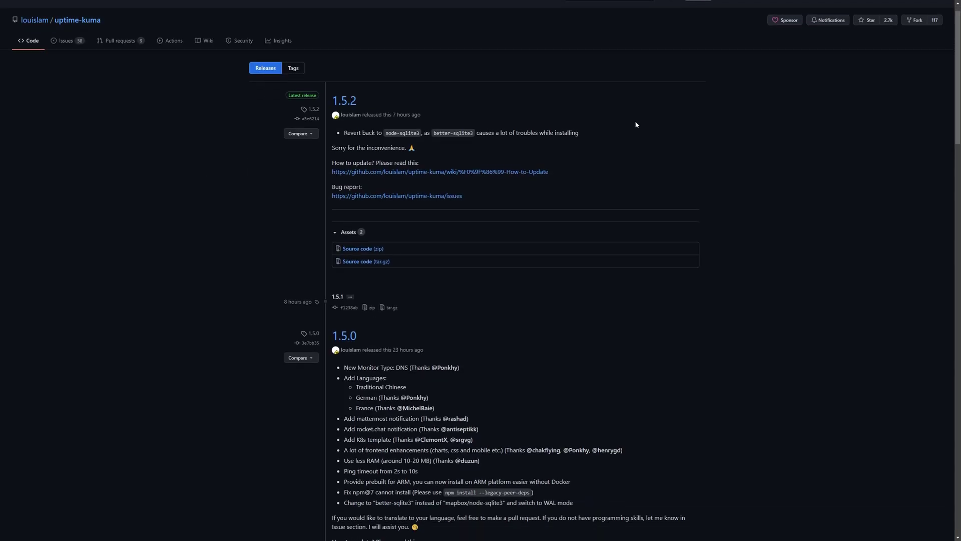
{"action": "scroll", "coordinate": [635, 124], "scroll_direction": "down", "scroll_amount": 5}
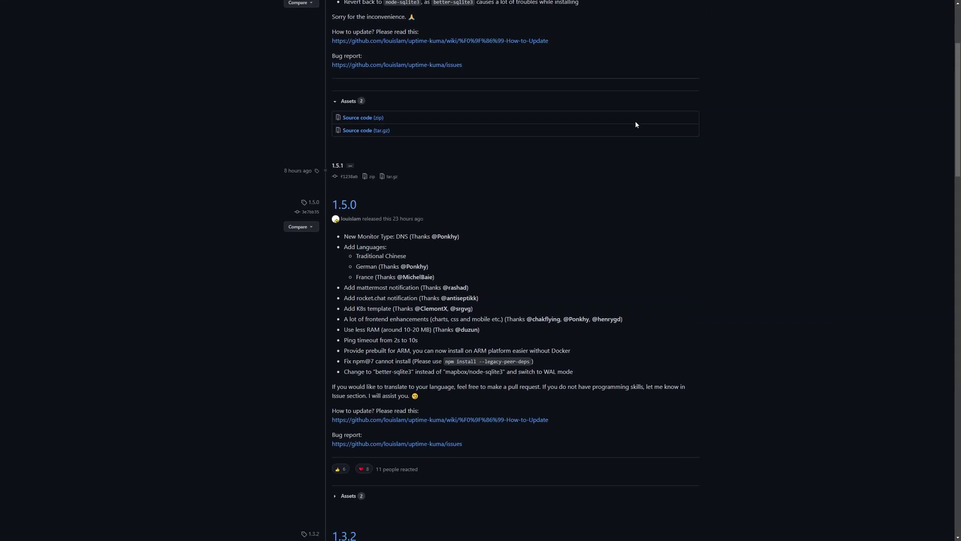
{"action": "scroll", "coordinate": [633, 128], "scroll_direction": "down", "scroll_amount": 7}
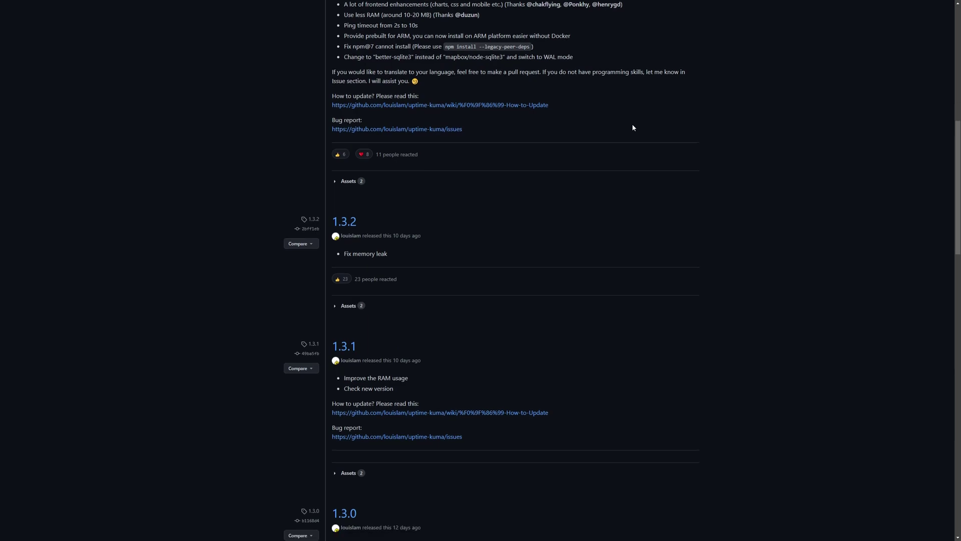
{"action": "scroll", "coordinate": [632, 128], "scroll_direction": "down", "scroll_amount": 3}
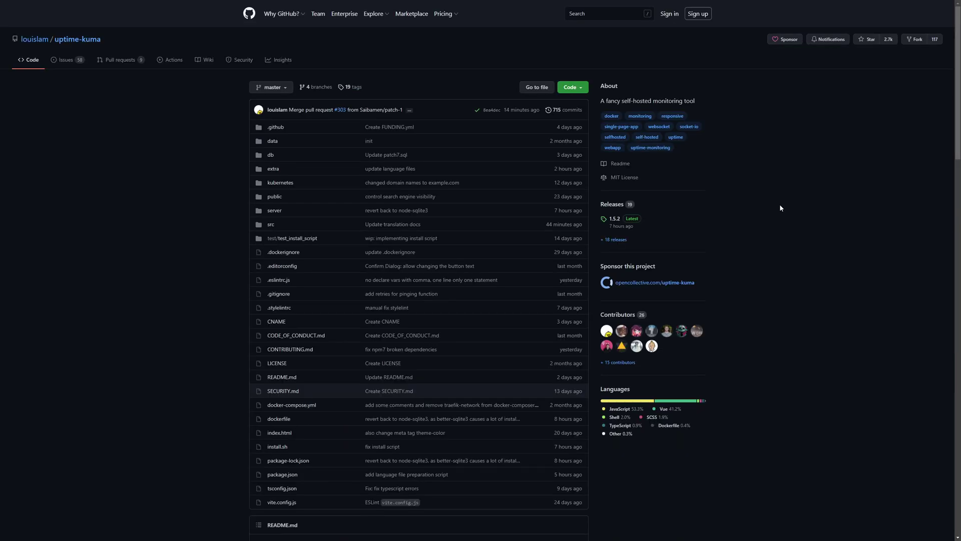
Open Uptime Kuma's opencollective.com sponsor page and scroll through its contribution tiers
{"action": "left_click", "coordinate": [642, 283]}
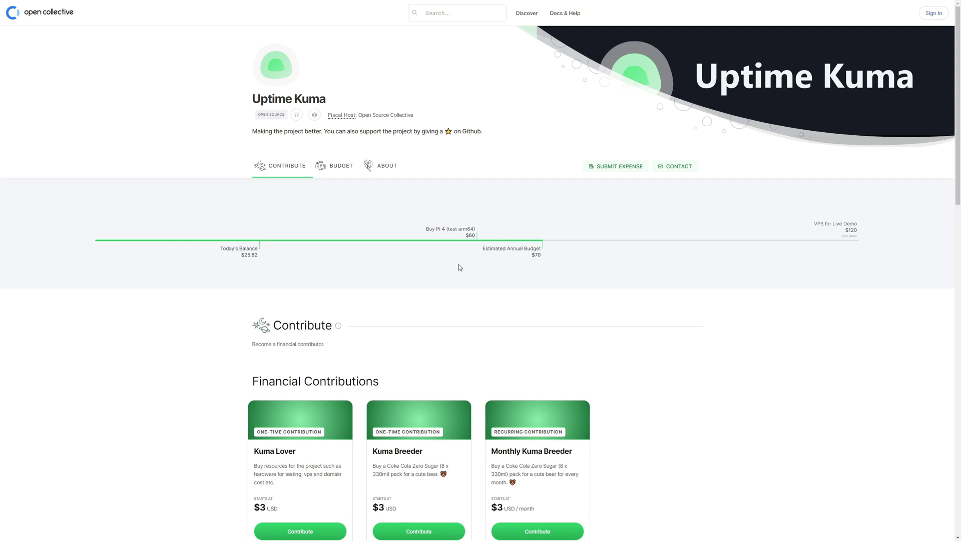
{"action": "scroll", "coordinate": [460, 267], "scroll_direction": "down", "scroll_amount": 2}
{"action": "scroll", "coordinate": [457, 264], "scroll_direction": "up", "scroll_amount": 2}
{"action": "scroll", "coordinate": [496, 203], "scroll_direction": "down", "scroll_amount": 4}
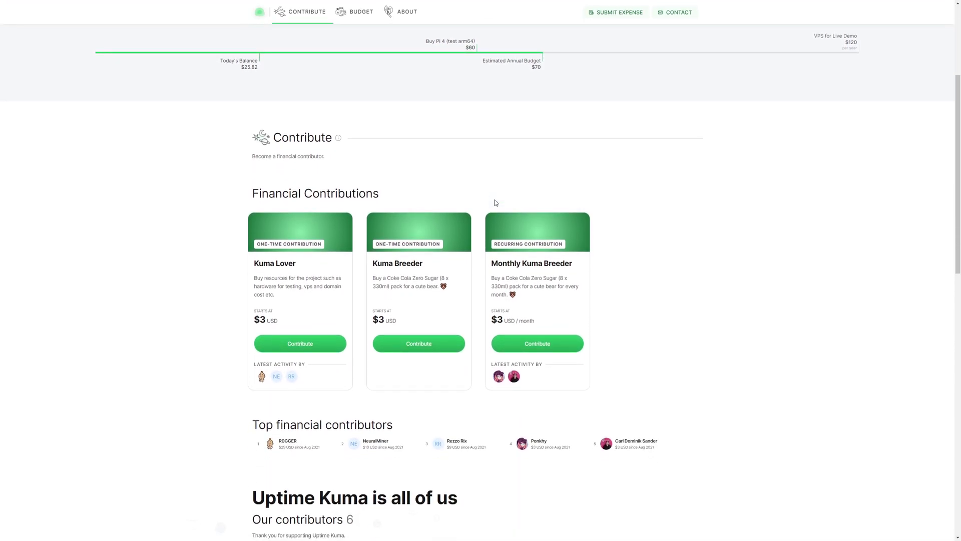
{"action": "scroll", "coordinate": [496, 203], "scroll_direction": "up", "scroll_amount": 4}
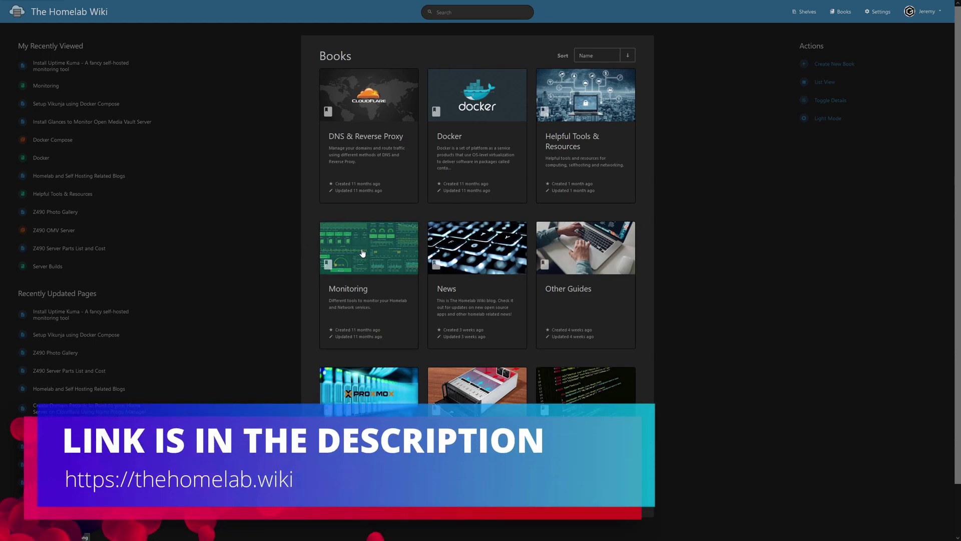
Go into the Monitoring book and open its Install Uptime Kuma page
{"action": "left_click", "coordinate": [363, 253]}
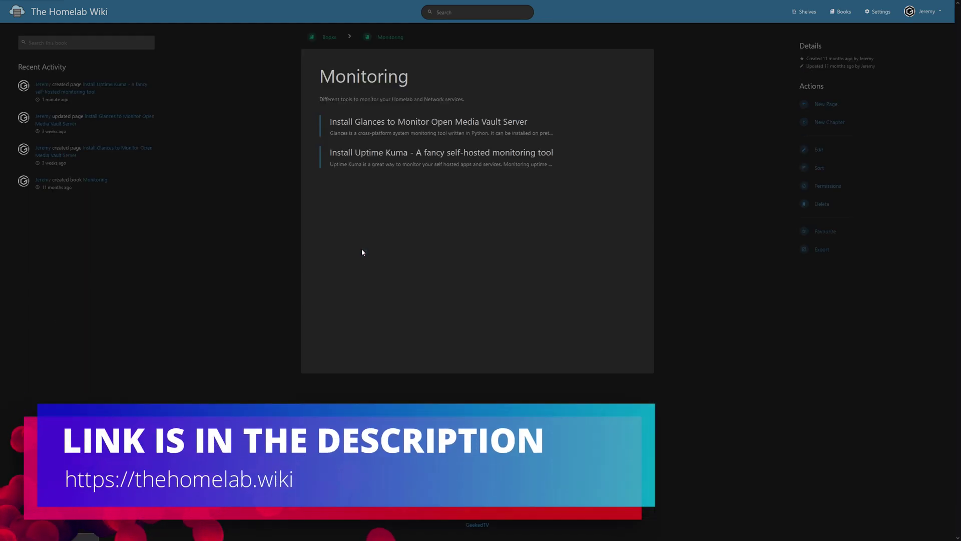
{"action": "left_click", "coordinate": [340, 166]}
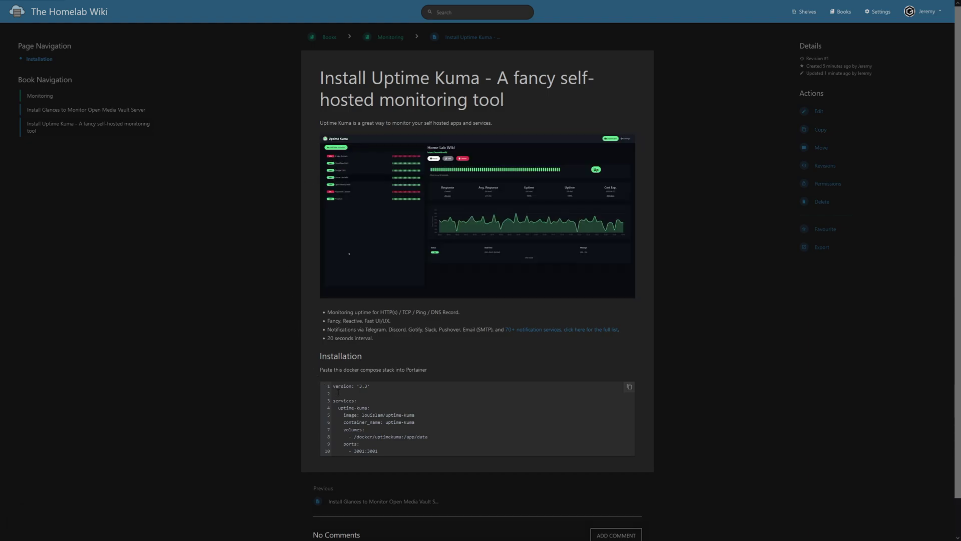
Copy the docker compose stack from the guide's code block
{"action": "left_click", "coordinate": [630, 385]}
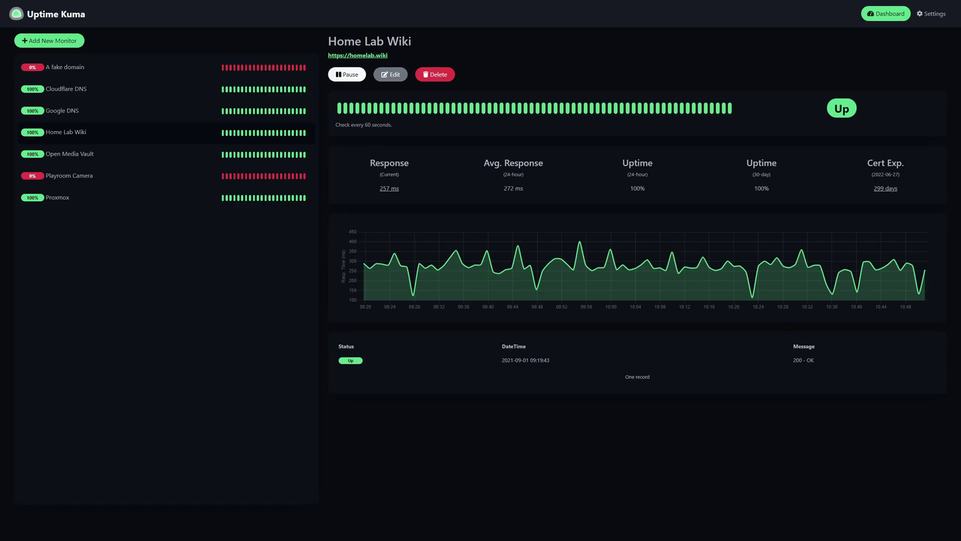